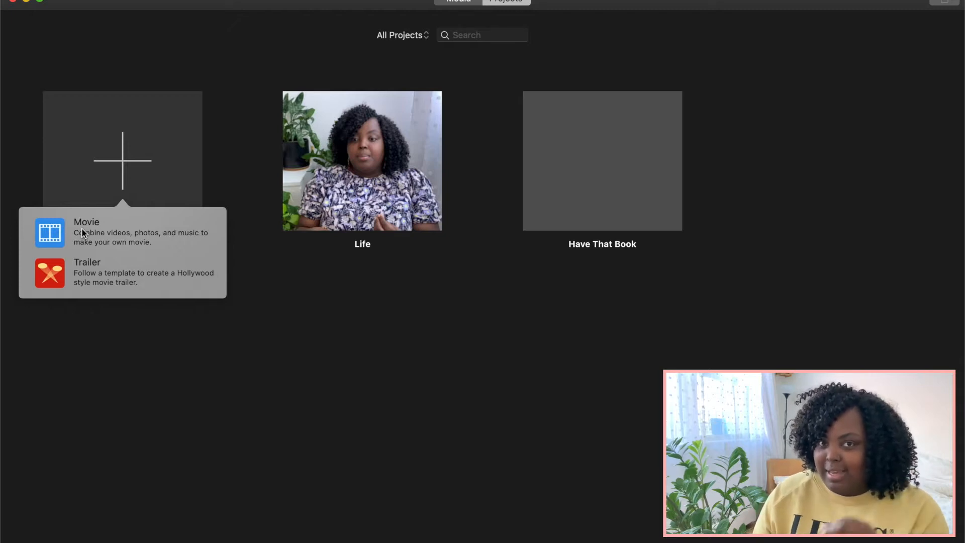
Step: Create a new movie project and add IMG_8630.MOV from the Temp folder to the timeline
click(82, 229)
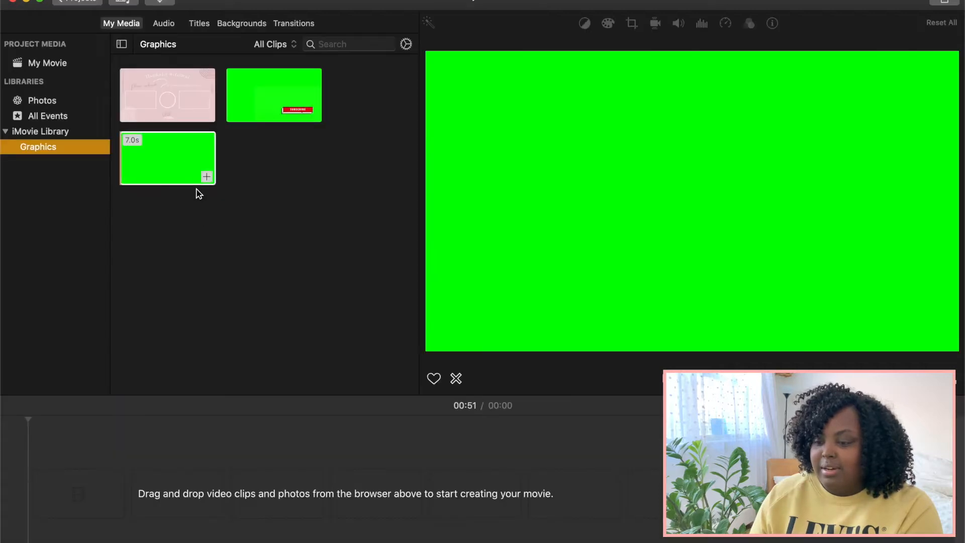
click(287, 487)
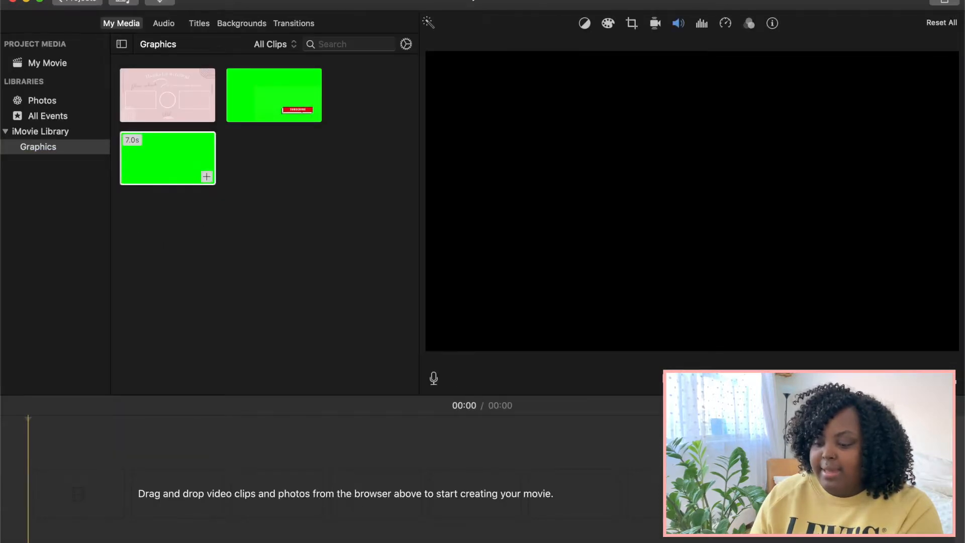
click(321, 542)
drag(307, 374, 73, 496)
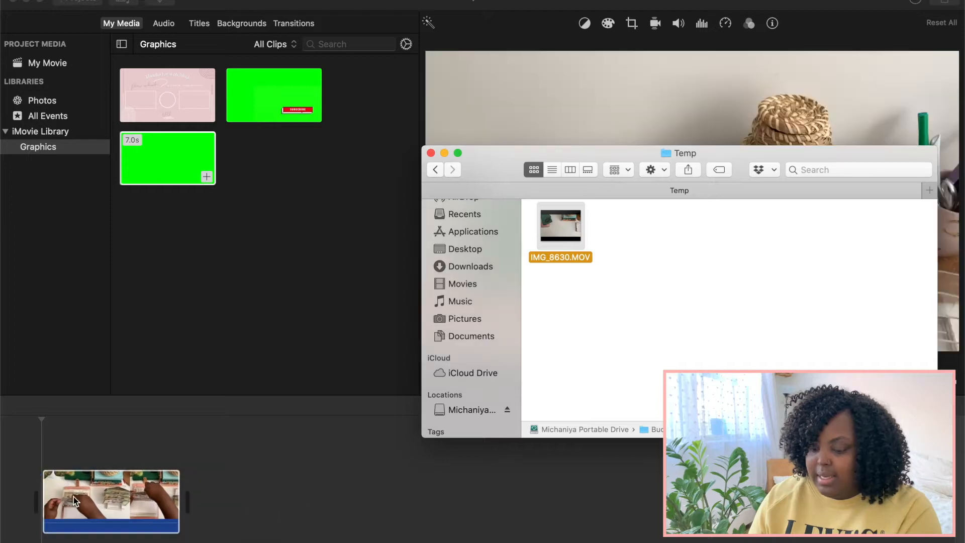
click(431, 153)
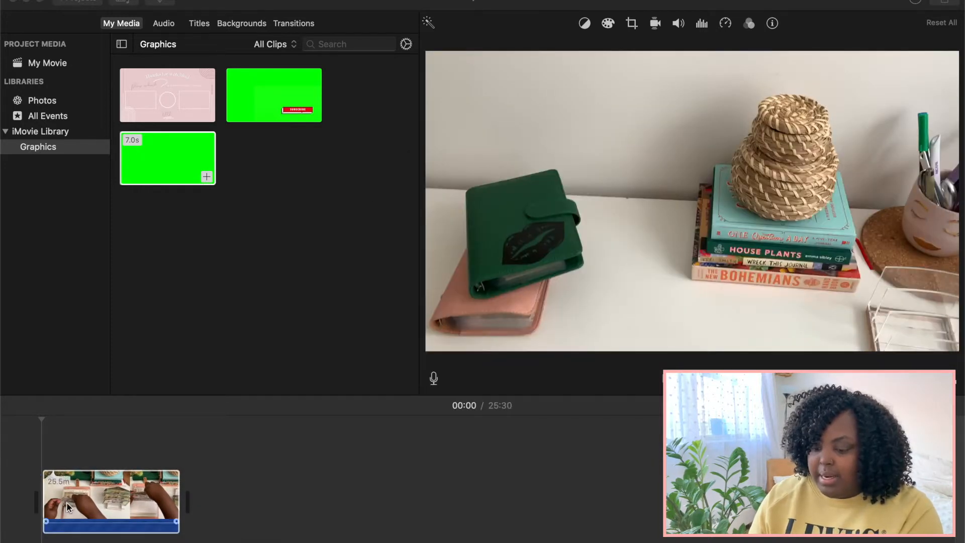
Step: Split the IMG_8630 clip at 23:39, in the money-counting footage, and delete everything after the cut
click(110, 477)
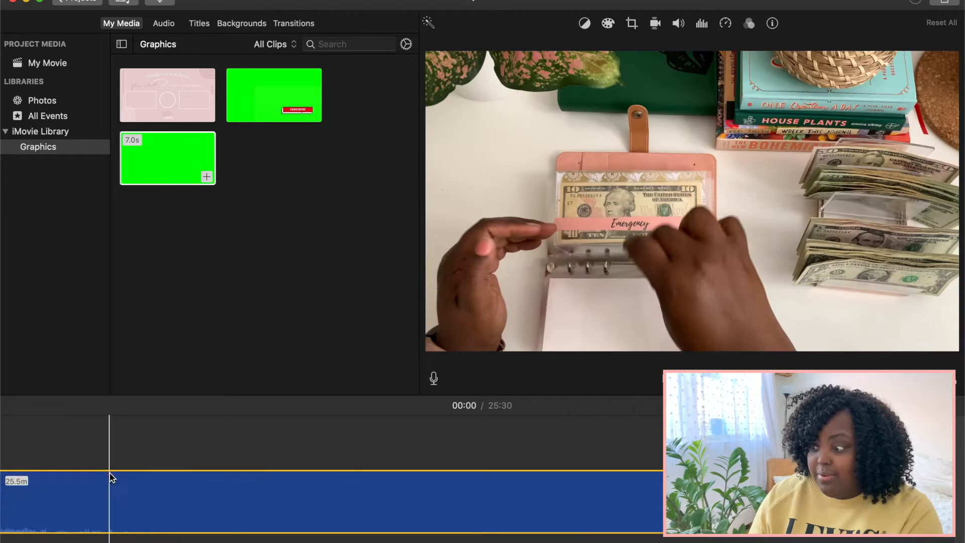
scroll(112, 477, right, 2)
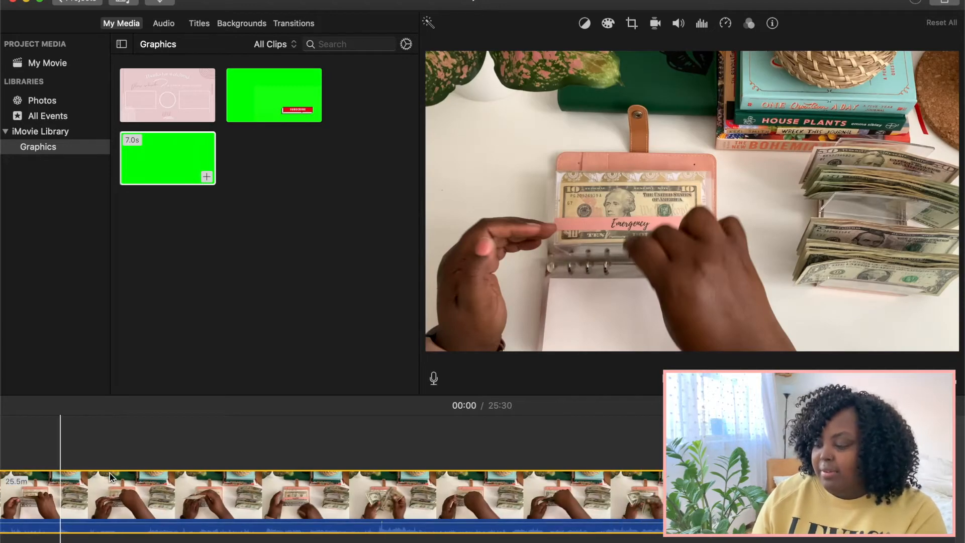
scroll(646, 512, right, 5)
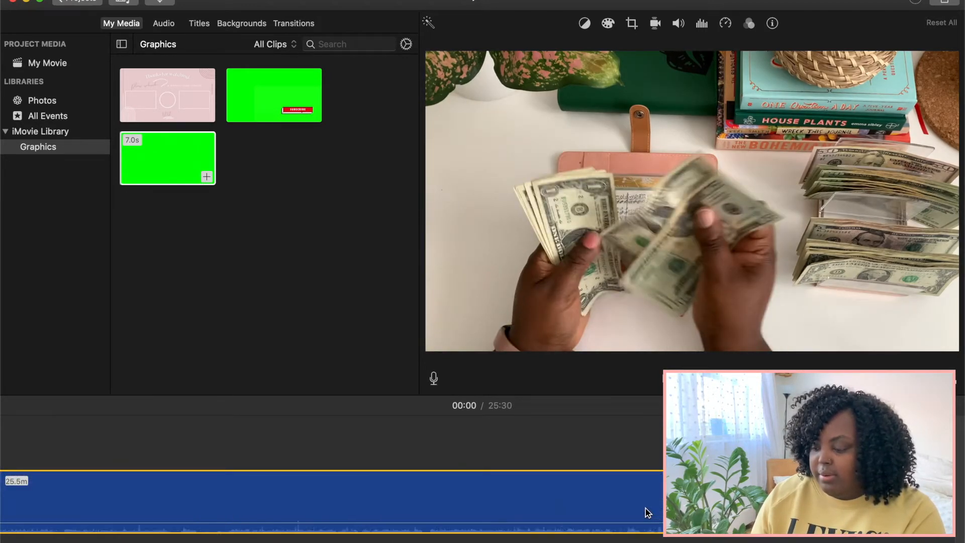
scroll(646, 508, left, 10)
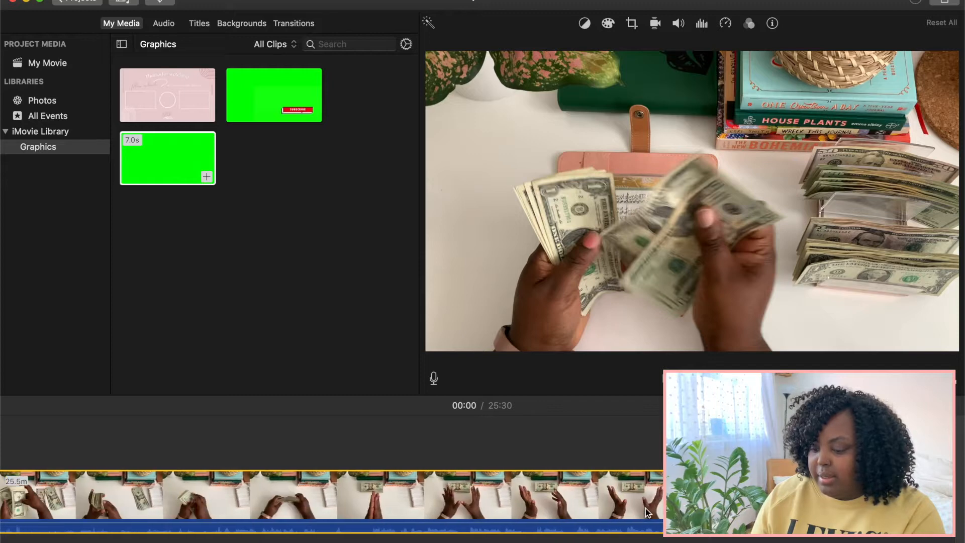
scroll(645, 508, right, 3)
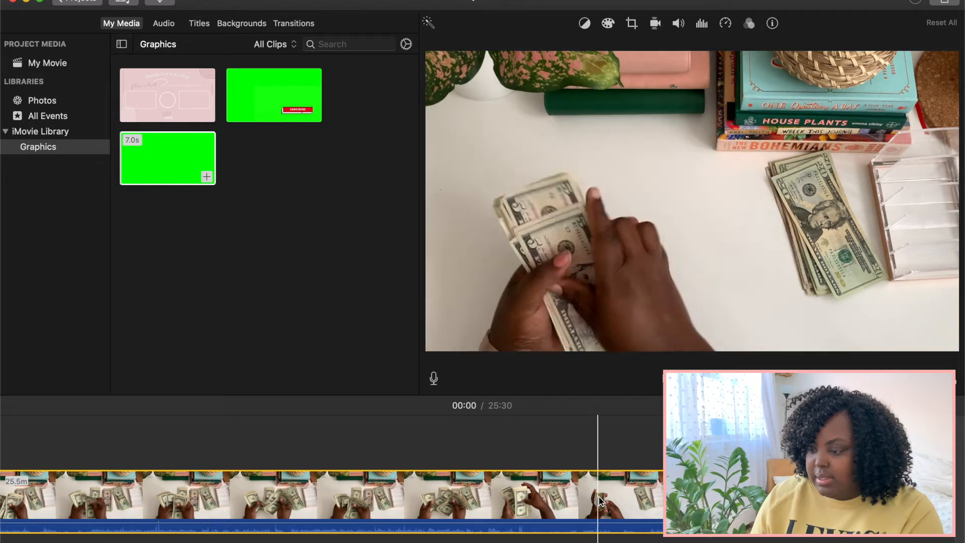
right_click(678, 501)
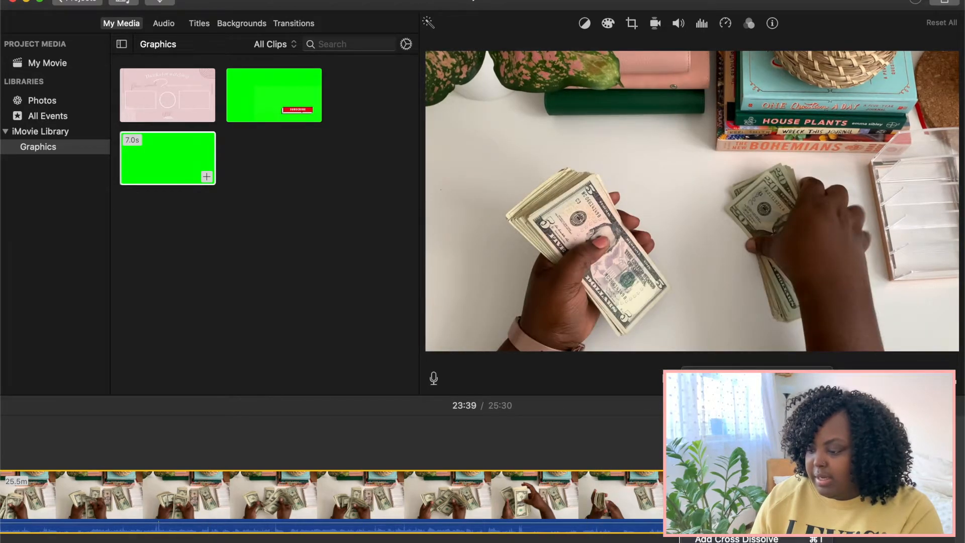
click(719, 483)
click(729, 497)
key(Delete)
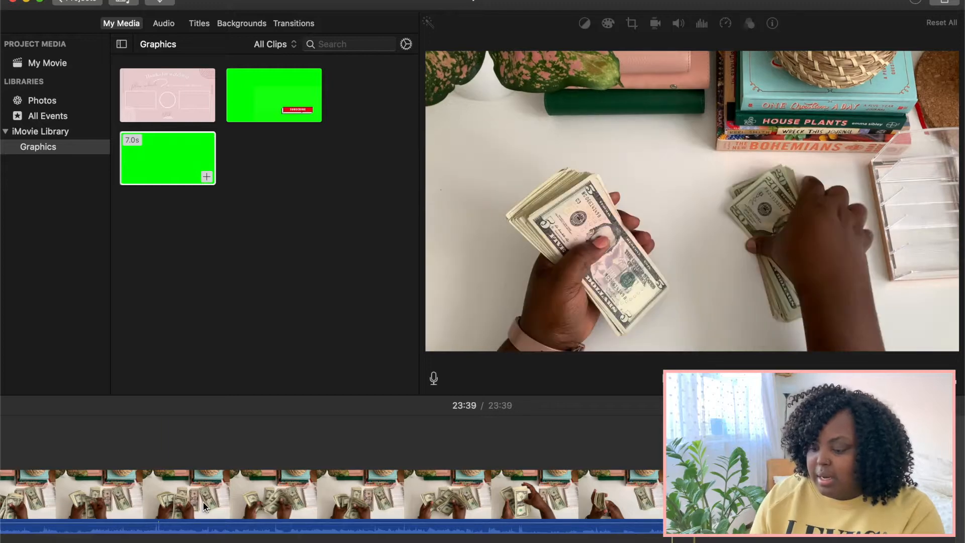
Step: Split the clip at 22:30 and delete everything before the cut
scroll(369, 502, left, 15)
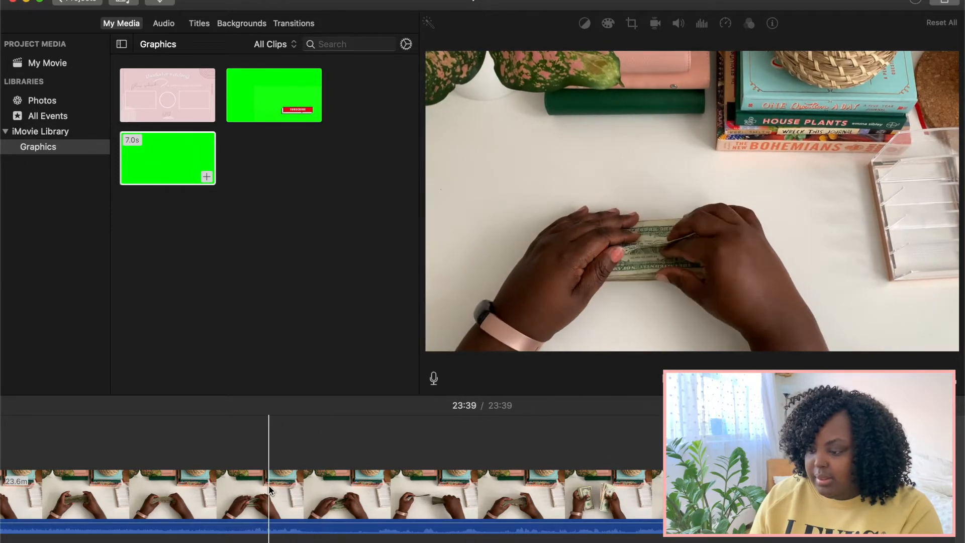
right_click(564, 493)
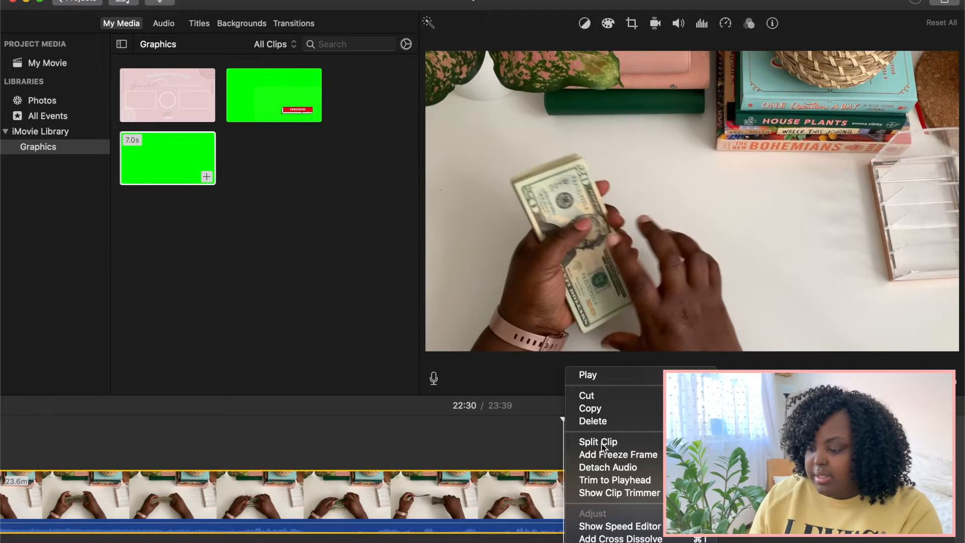
click(598, 442)
click(372, 485)
key(Delete)
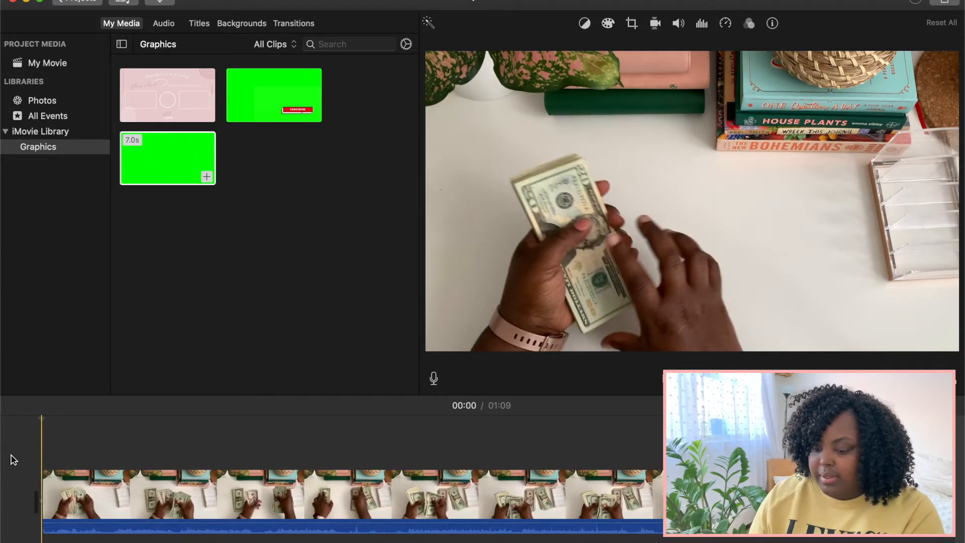
Step: Preview the start of the remaining clip, split it at about 3 seconds, and delete the short opening piece
key(space)
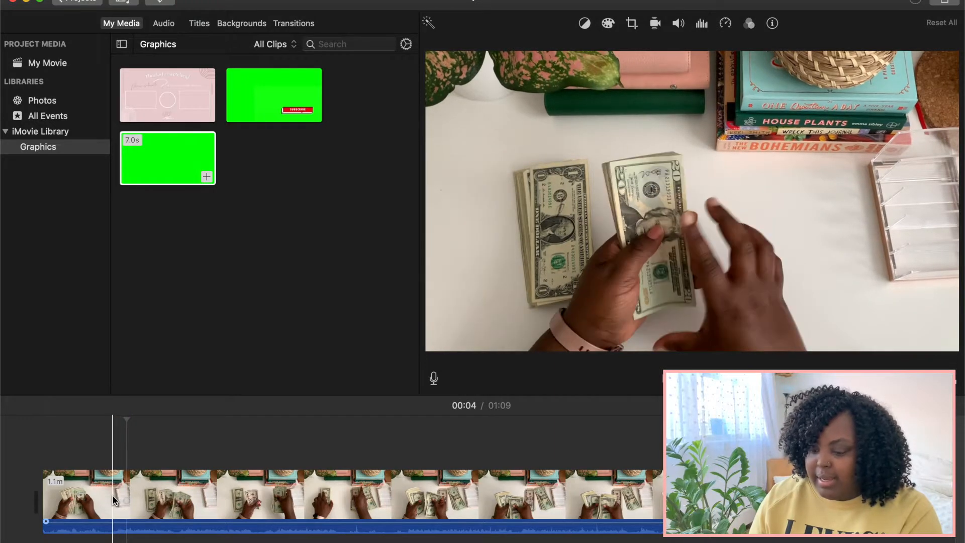
click(114, 499)
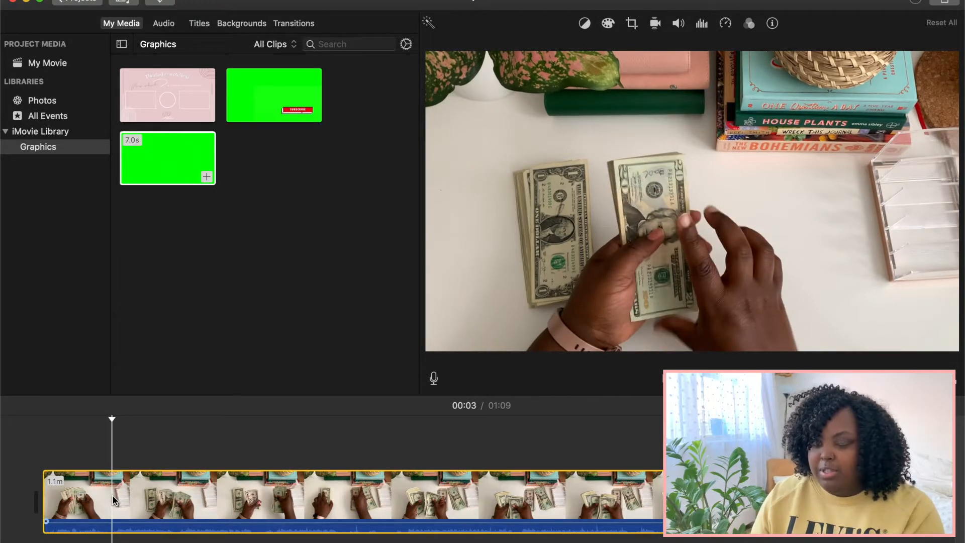
right_click(113, 499)
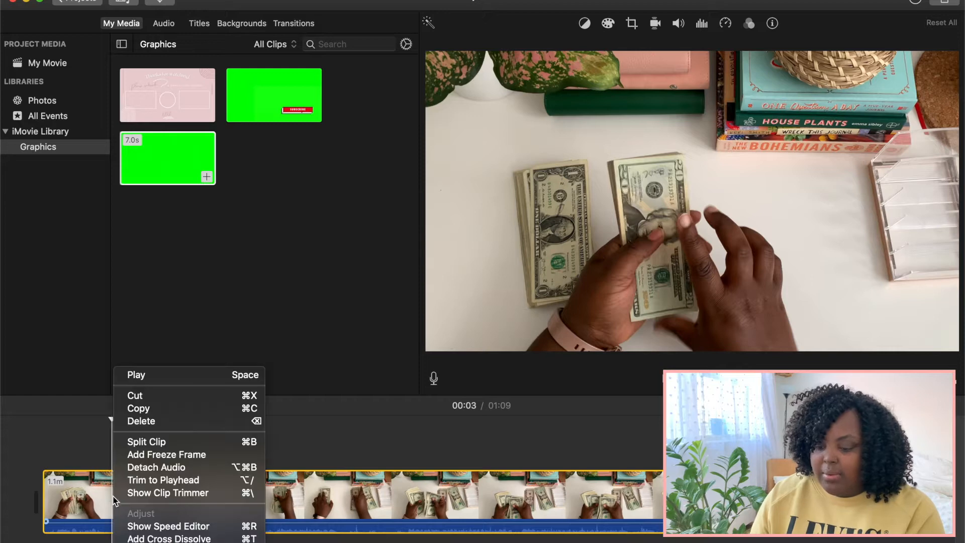
click(114, 499)
right_click(113, 496)
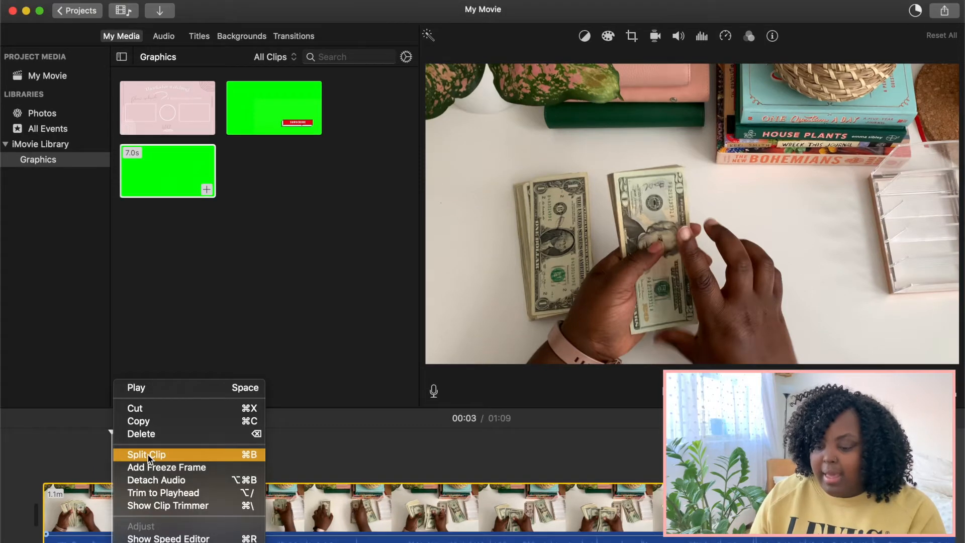
click(148, 454)
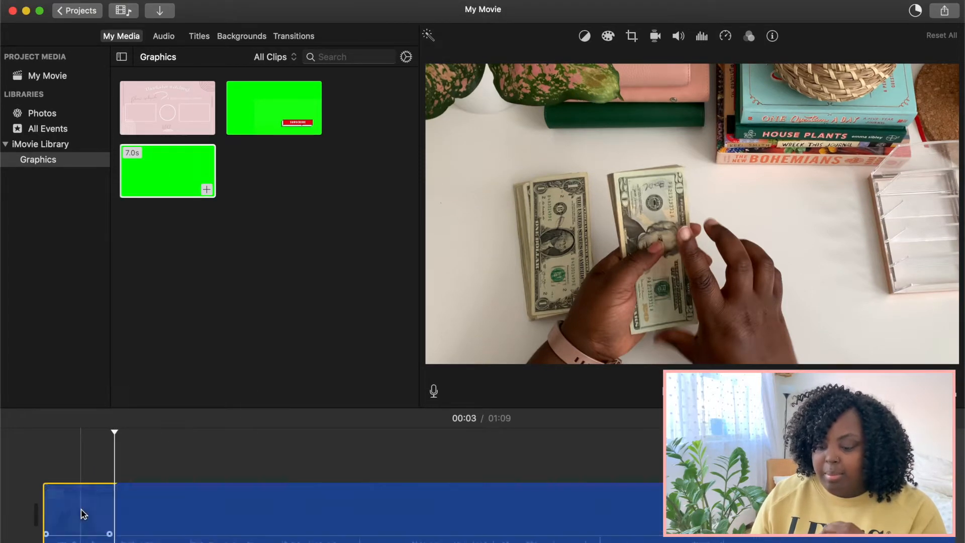
click(81, 510)
right_click(82, 513)
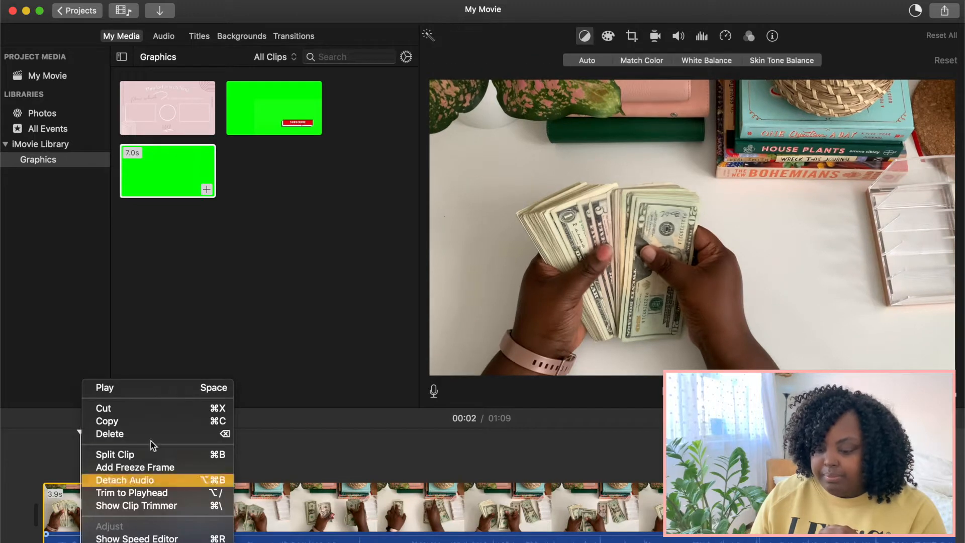
click(171, 434)
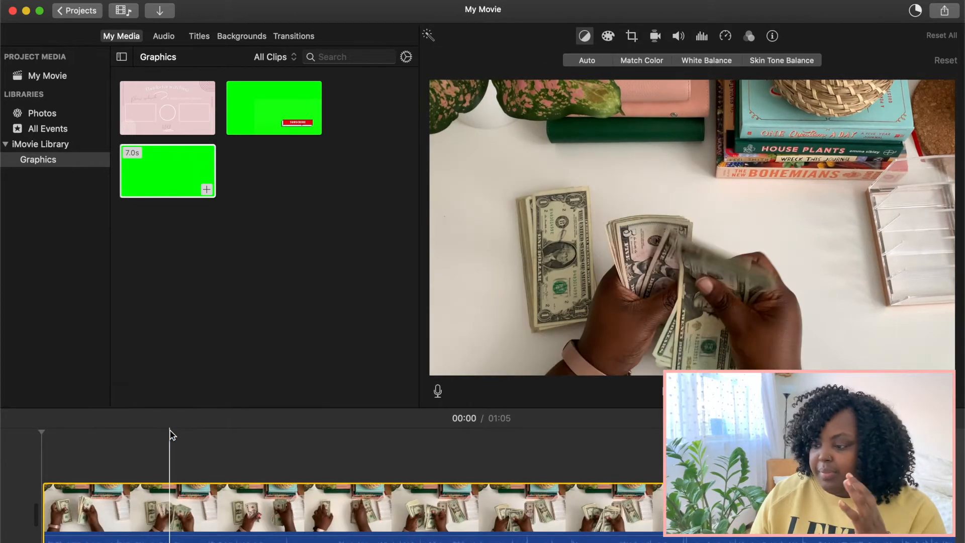
Step: Display the speed options for the remaining clip and preview its opening at normal speed
scroll(505, 475, left, 10)
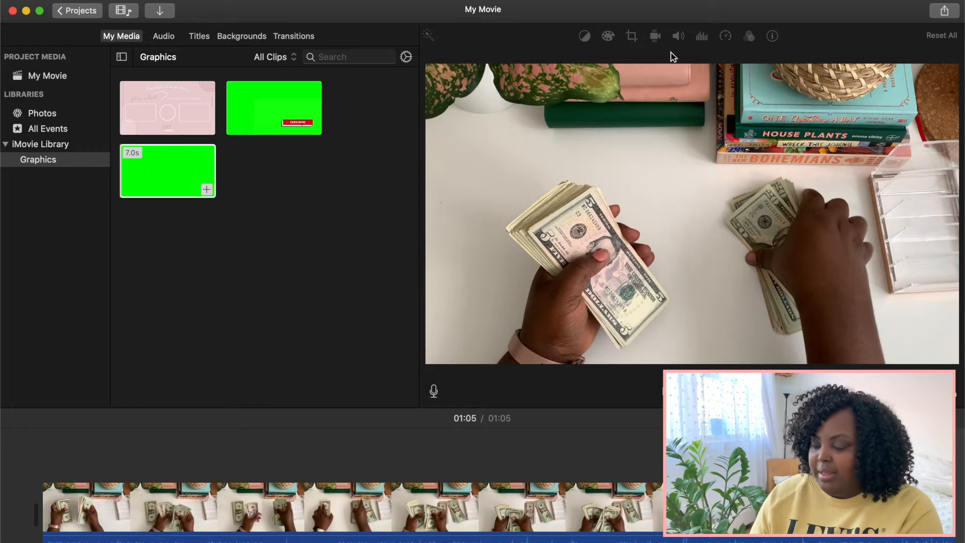
click(327, 493)
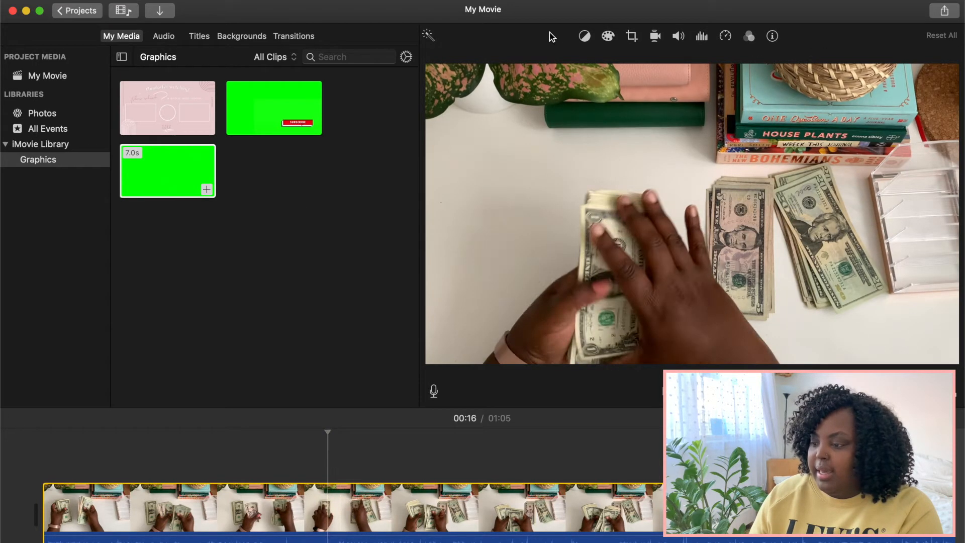
click(725, 38)
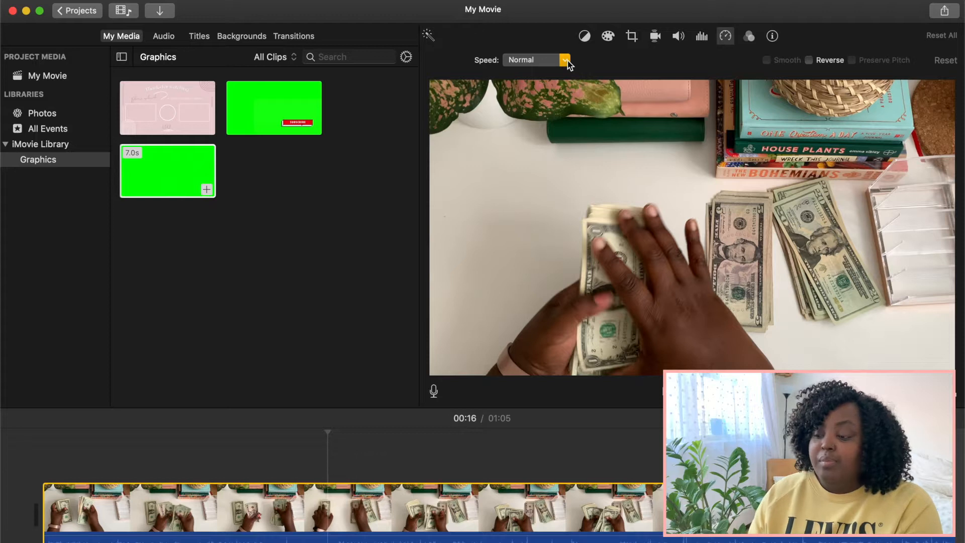
click(566, 61)
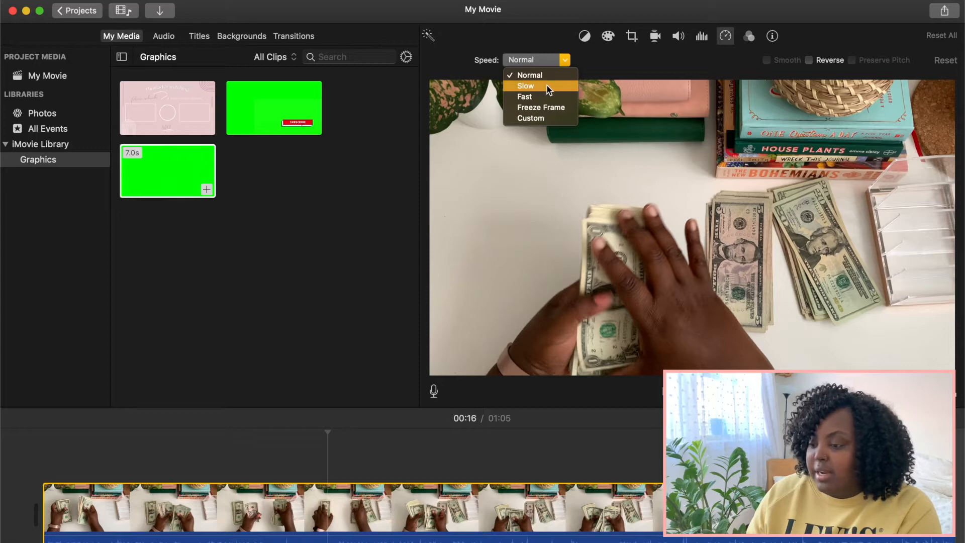
click(32, 469)
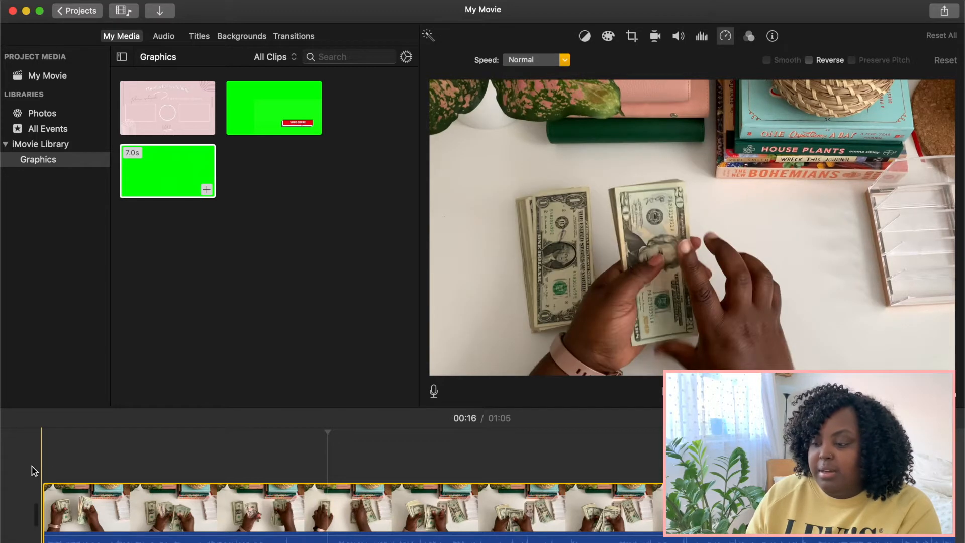
key(space)
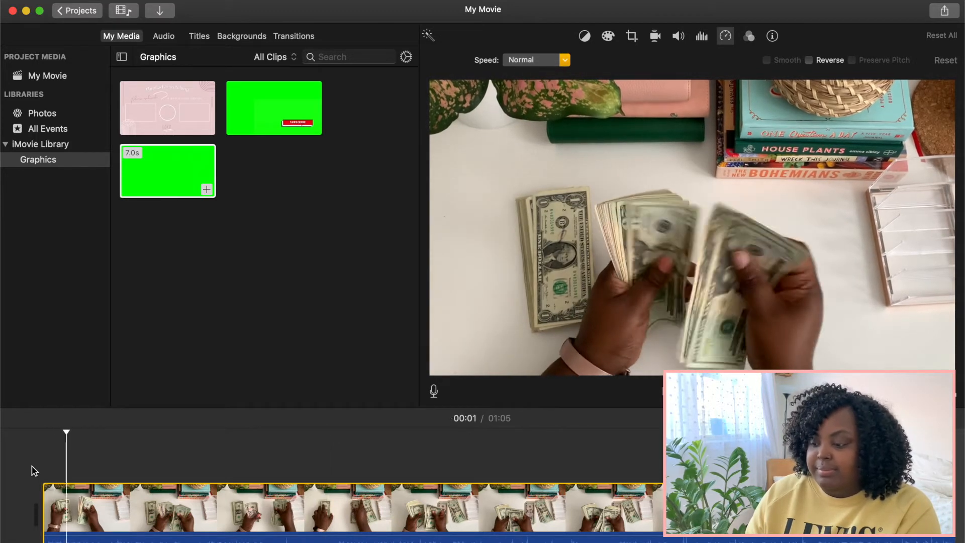
key(space)
Step: Set the clip's speed to Slow and play it from the beginning
click(561, 60)
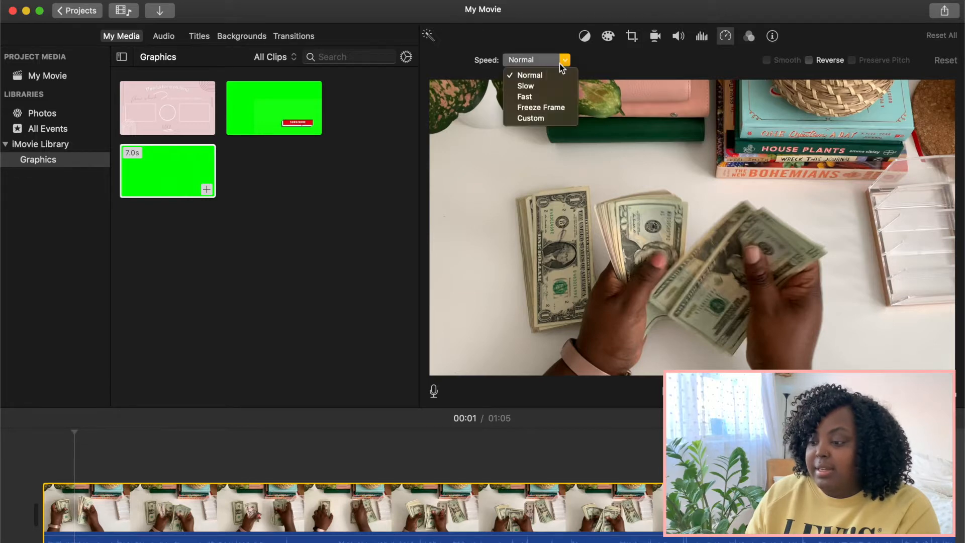
click(535, 83)
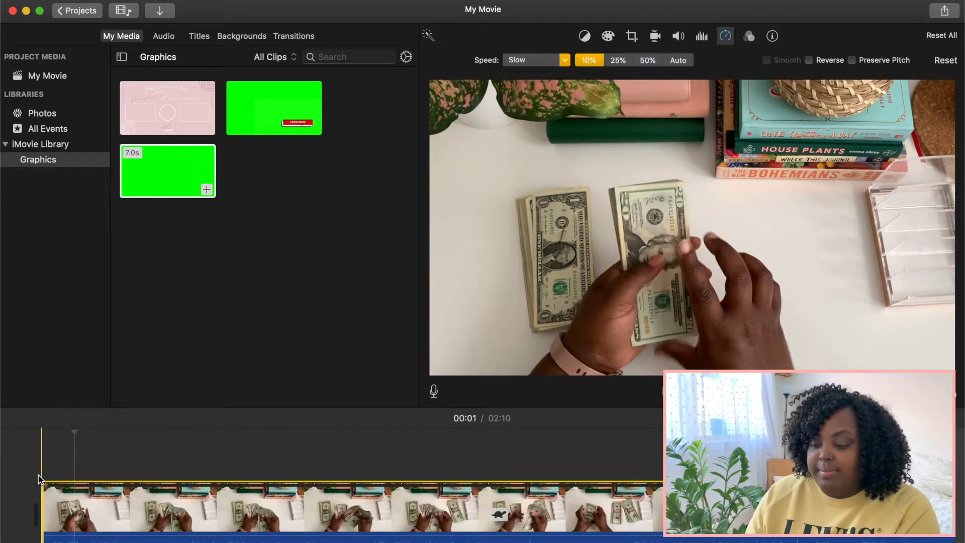
key(space)
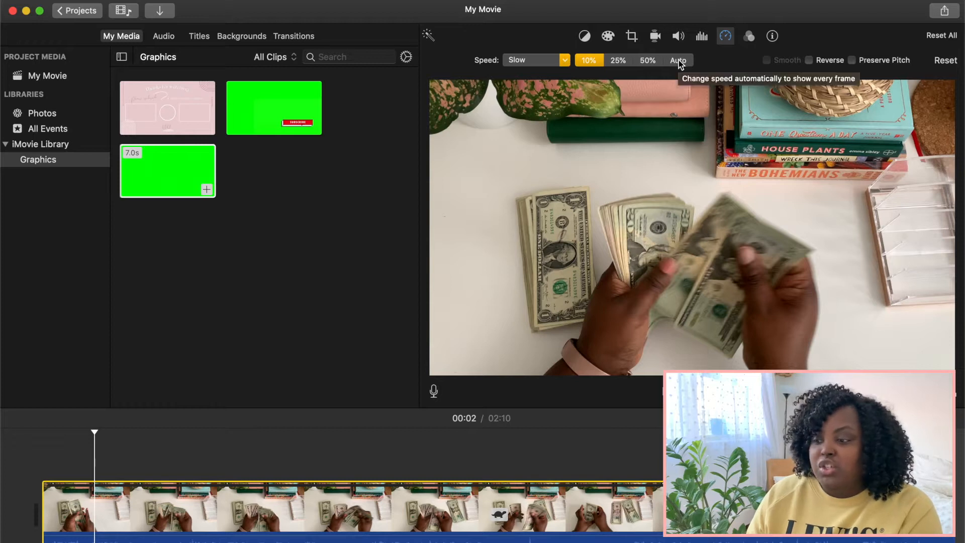
Step: Change the clip's speed to Fast at 2x, preview it from the start, and return the playhead to the beginning
click(564, 61)
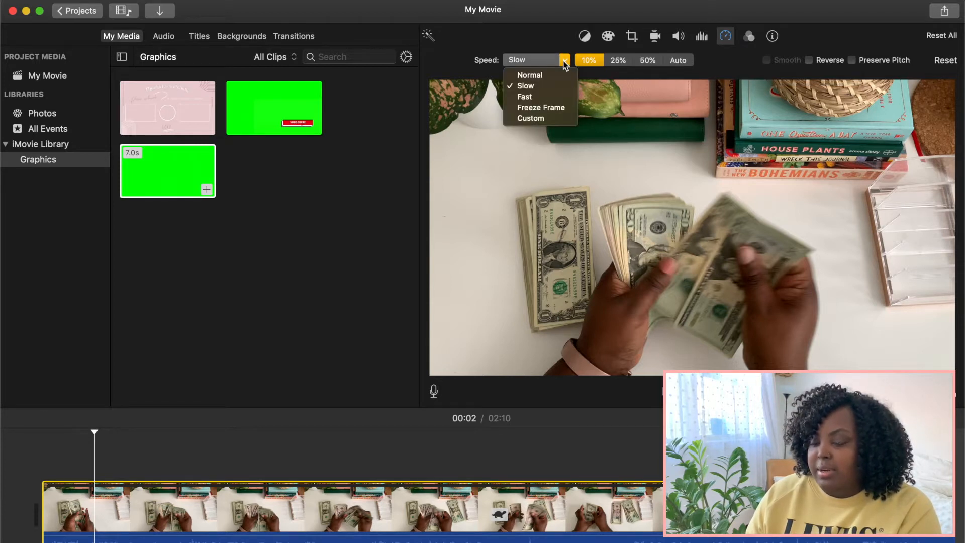
click(532, 94)
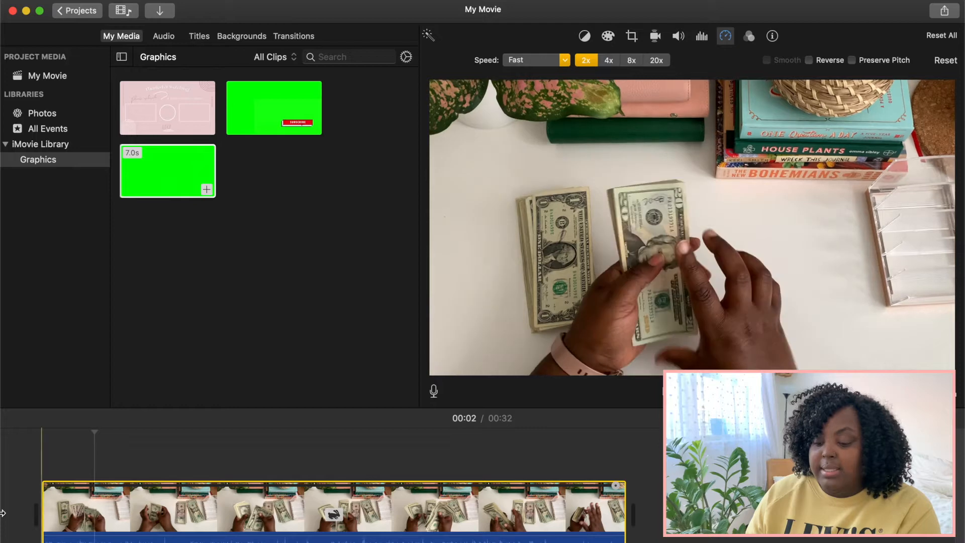
click(35, 495)
key(space)
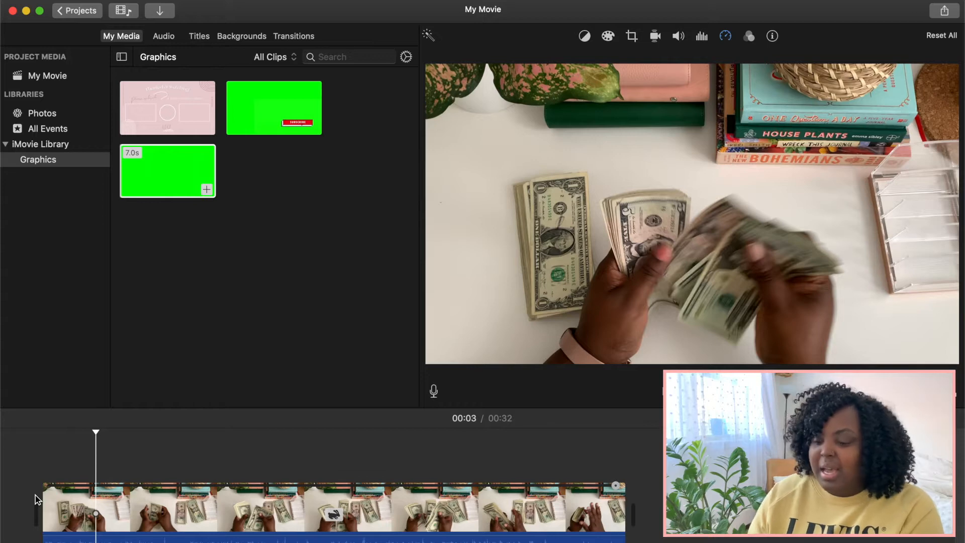
key(space)
click(43, 482)
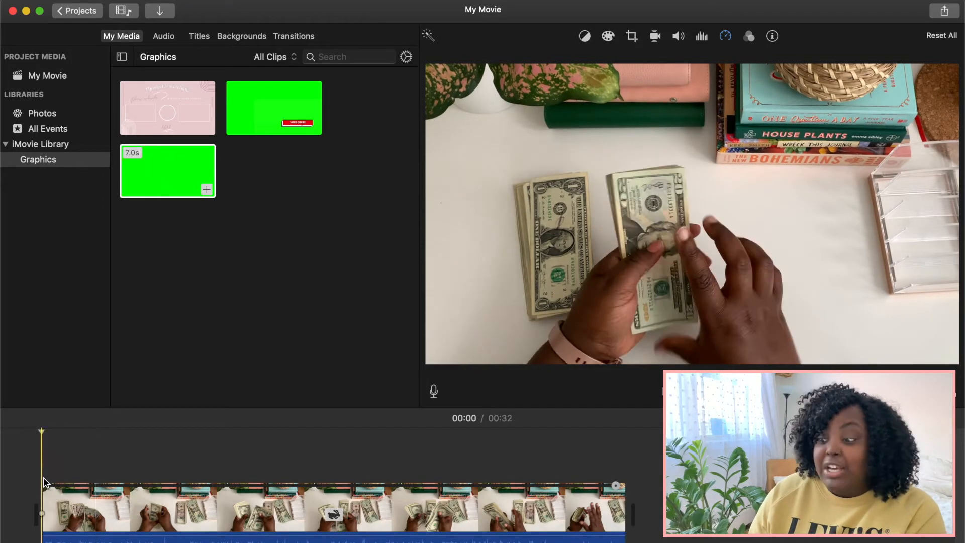
Step: Select the clip in the timeline, switch its speed to Custom, and set it to 400%
click(724, 36)
click(250, 505)
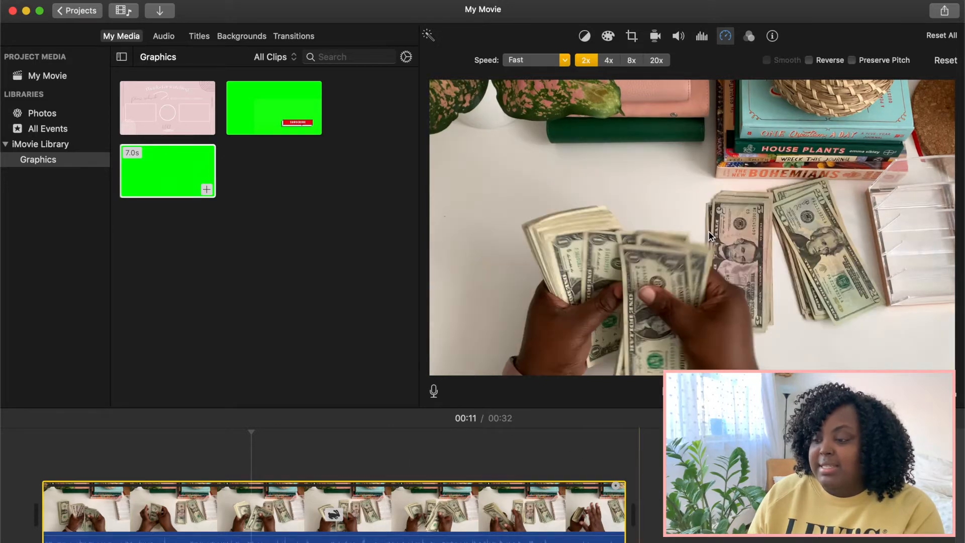
click(538, 60)
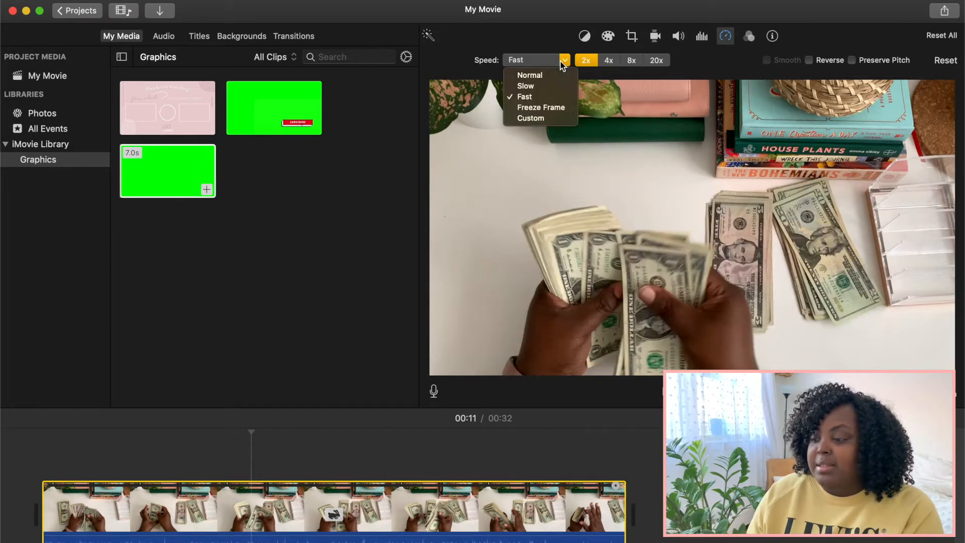
click(527, 119)
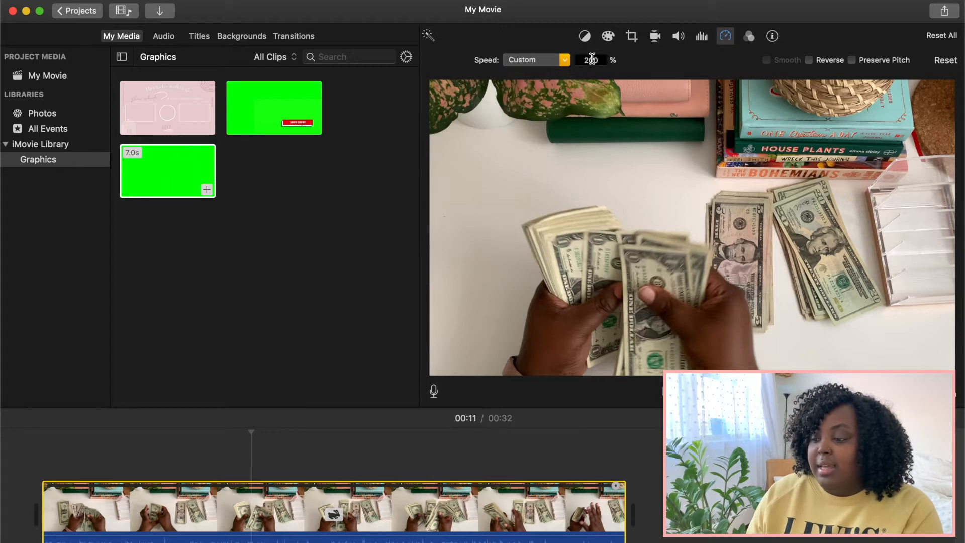
click(563, 61)
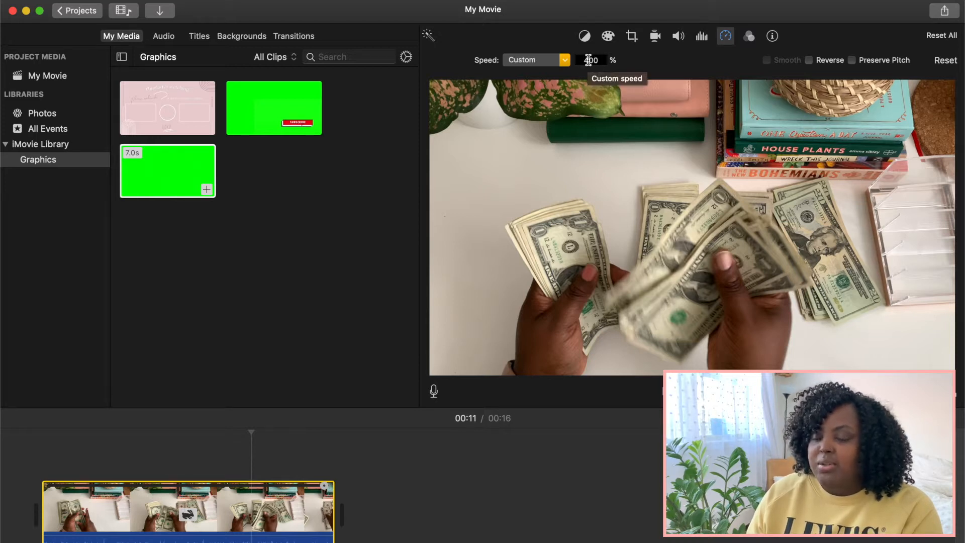
Step: Set the clip's custom speed to 150% and play it from the beginning
click(588, 60)
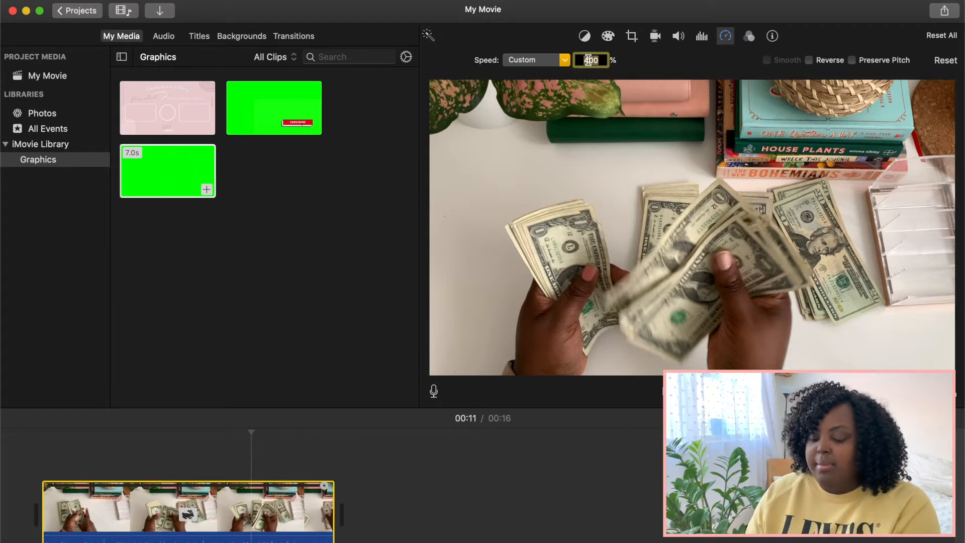
text(150)
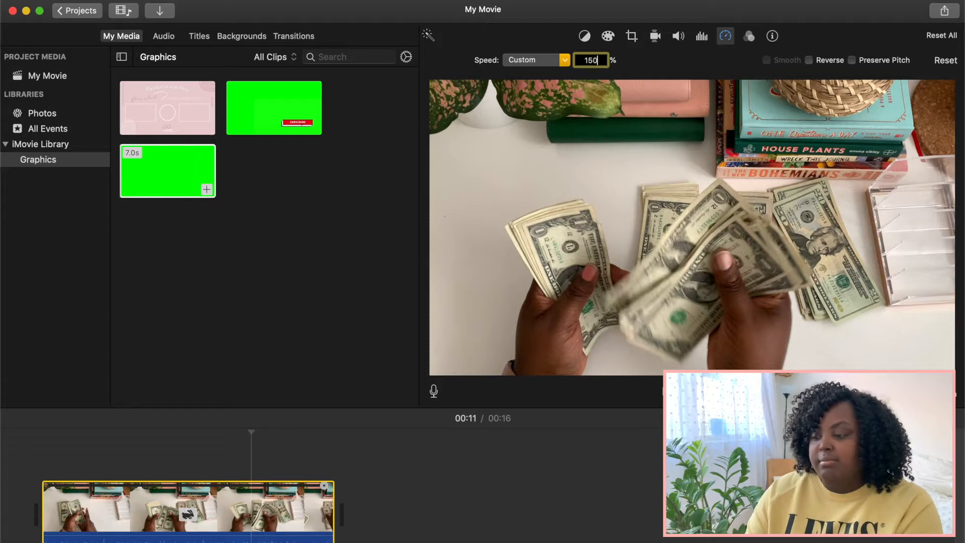
key(Return)
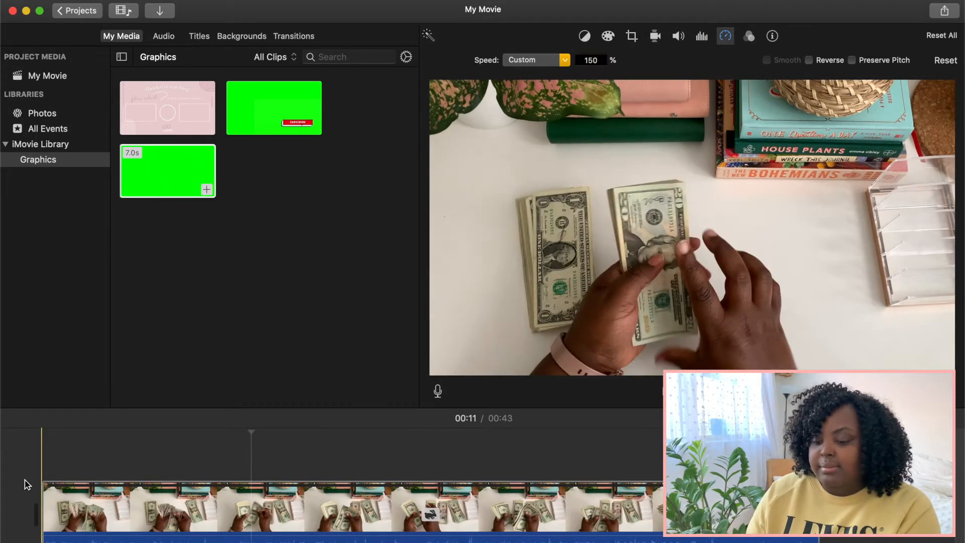
key(space)
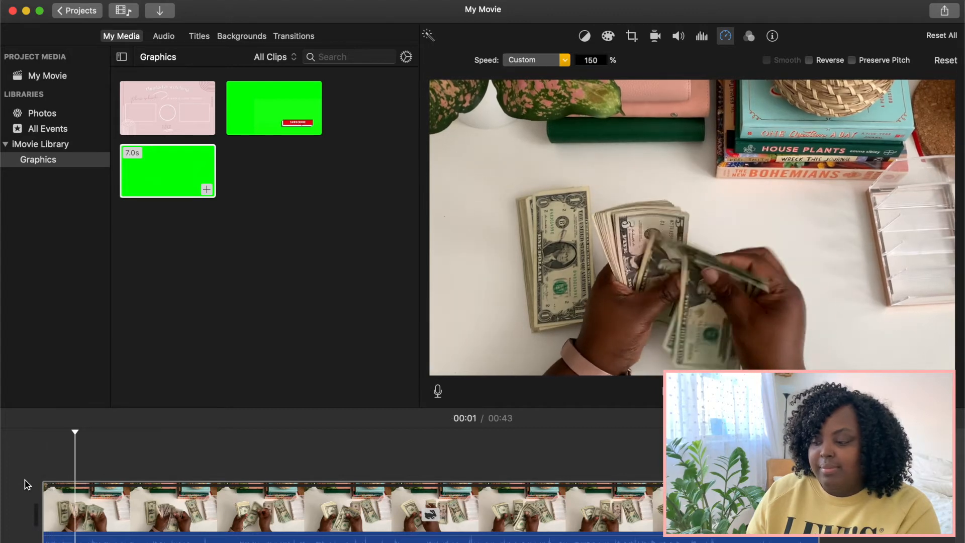
Step: Lower the clip's custom speed to 120% and preview it from the start
click(592, 61)
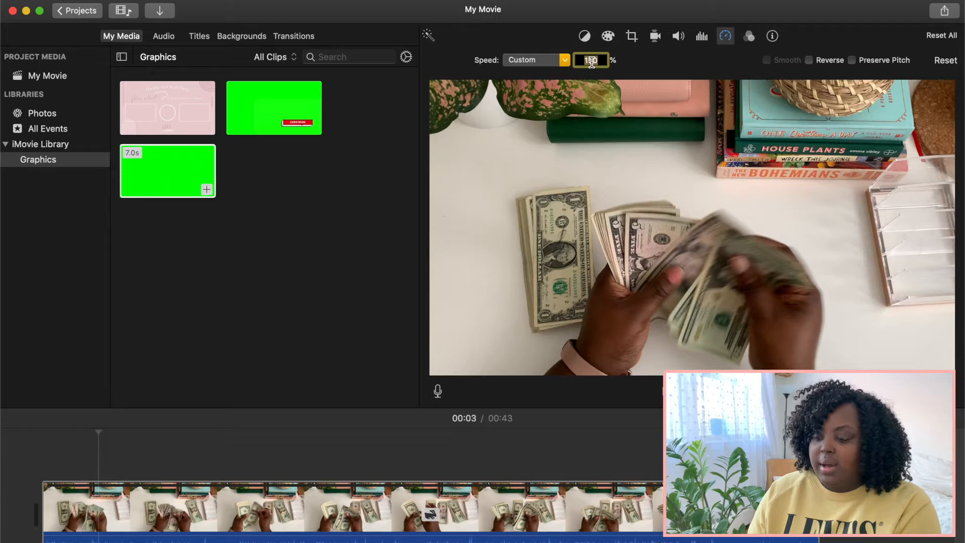
text(120)
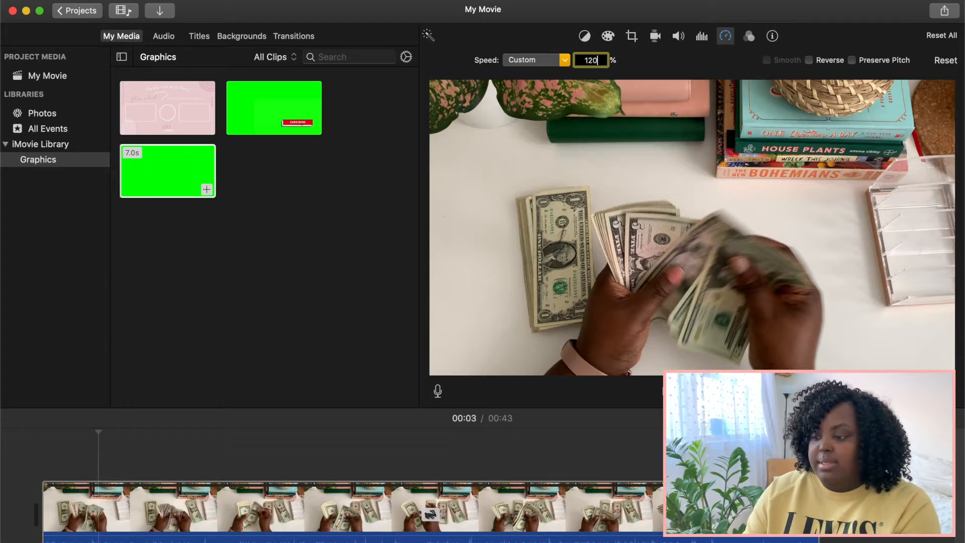
key(Return)
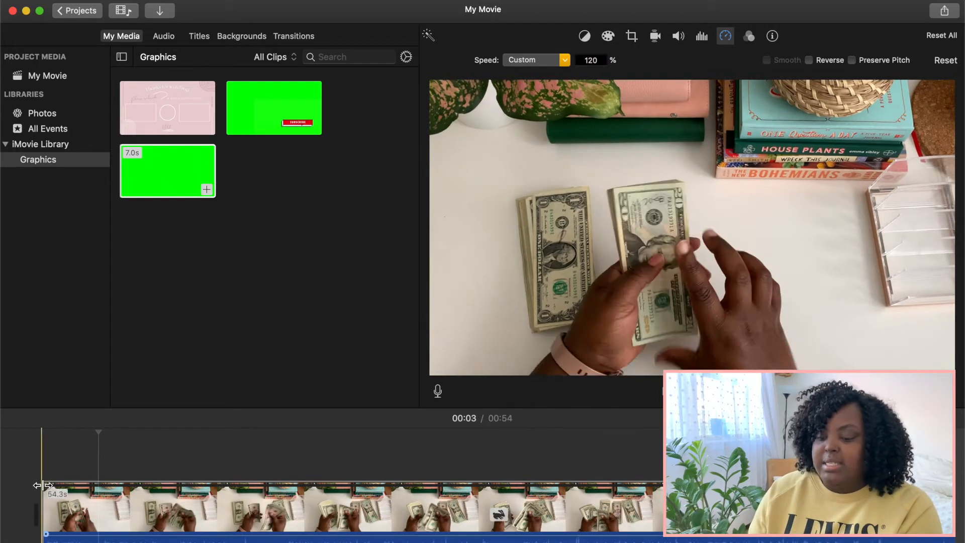
key(space)
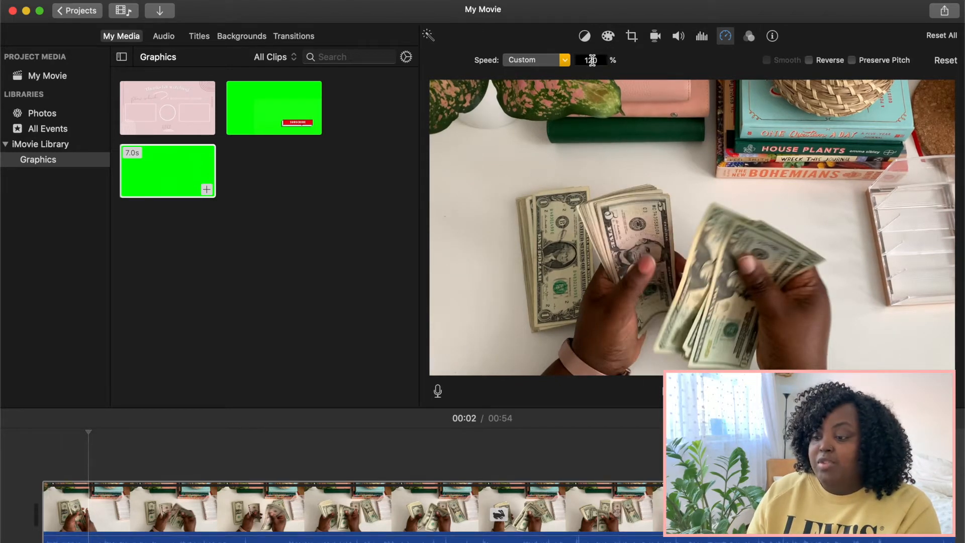
Step: Change the clip's speed to Slow, switch it to Custom at 80%, and preview the opening
click(565, 60)
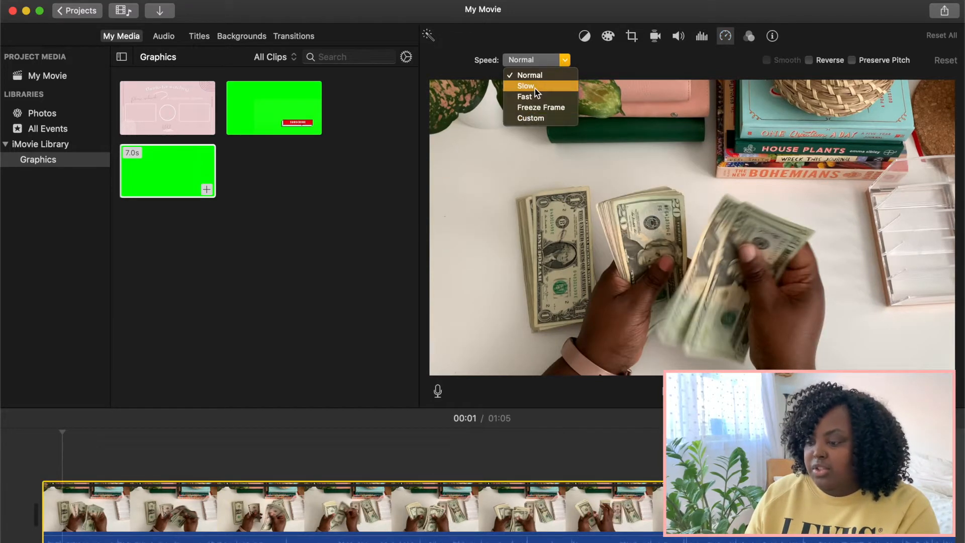
click(535, 88)
click(565, 60)
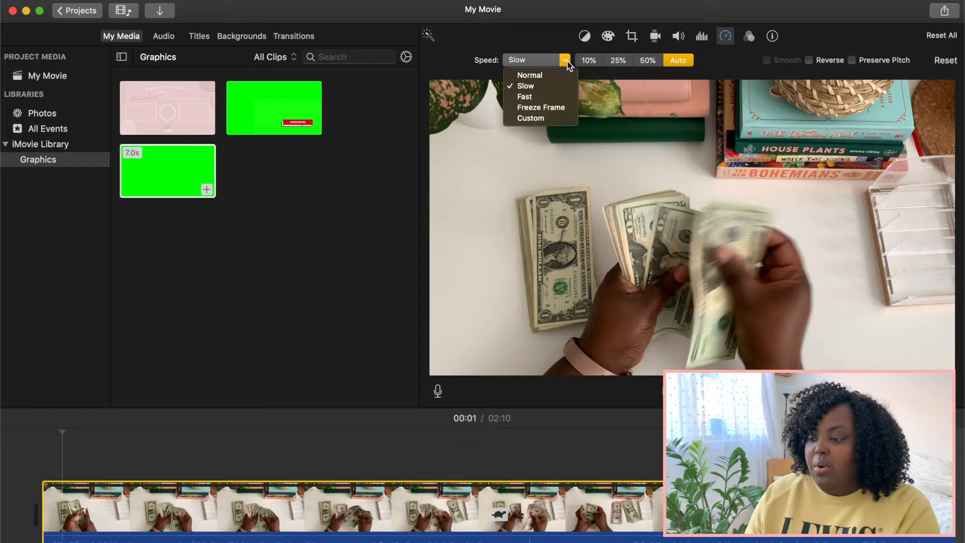
click(534, 118)
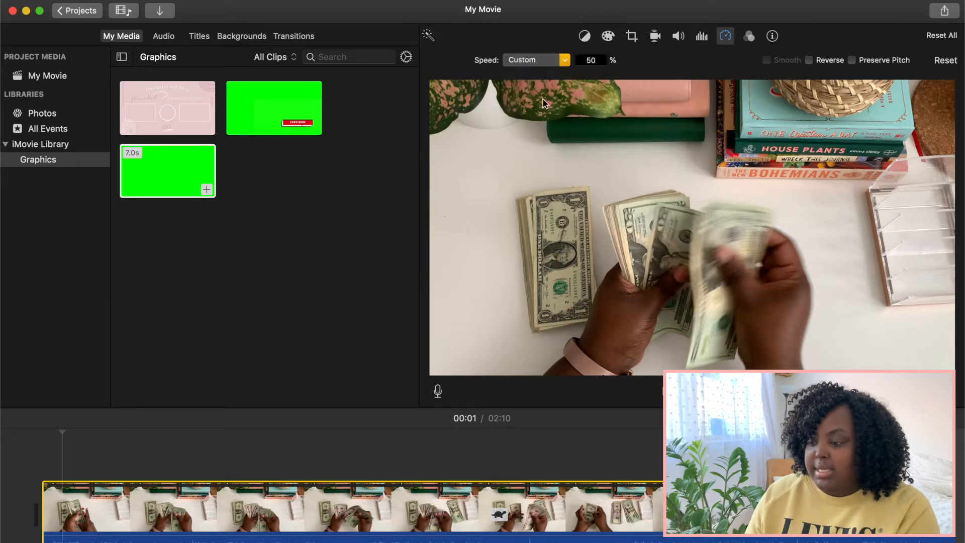
double_click(595, 62)
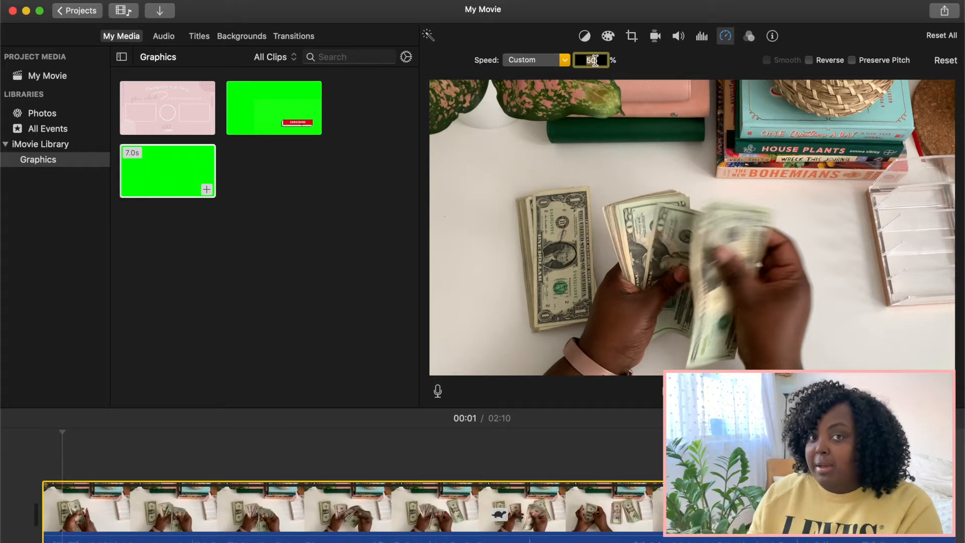
text(80)
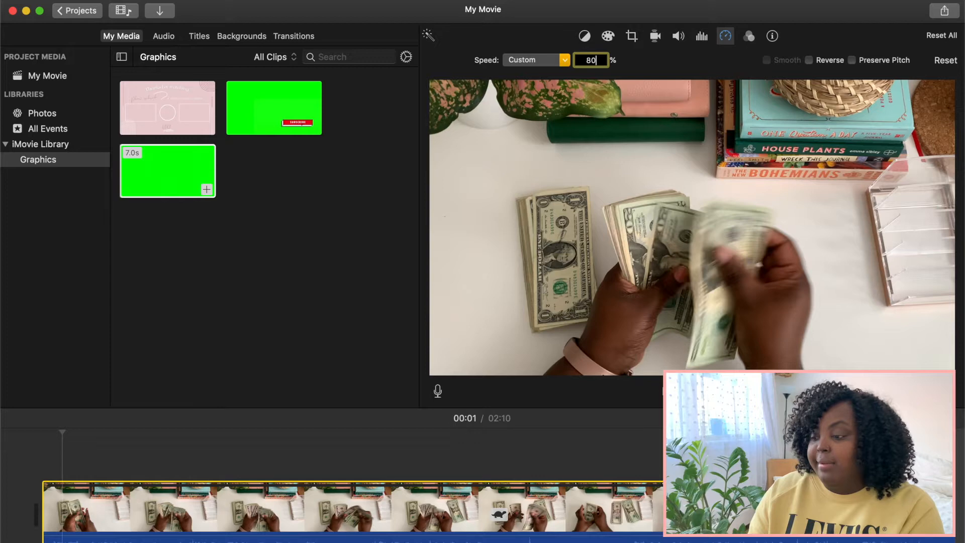
key(Return)
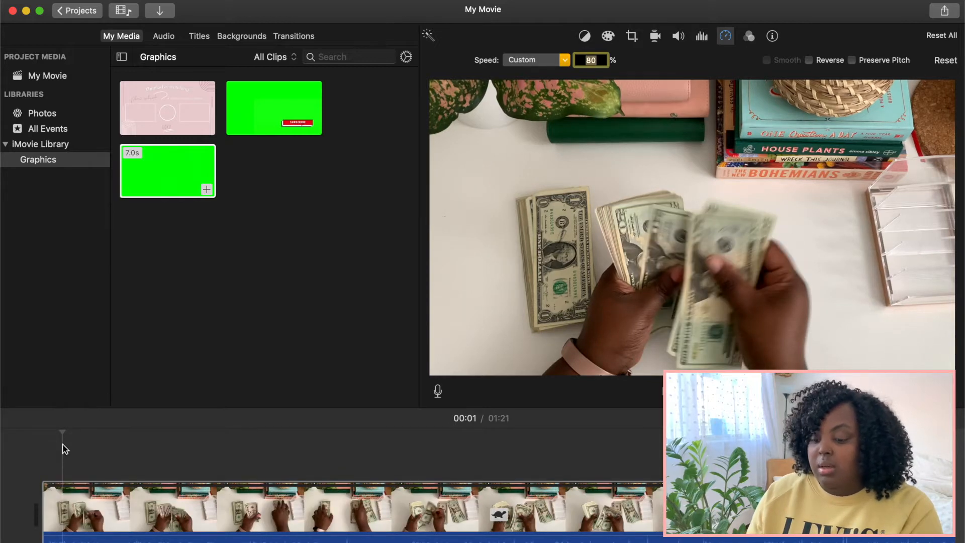
key(space)
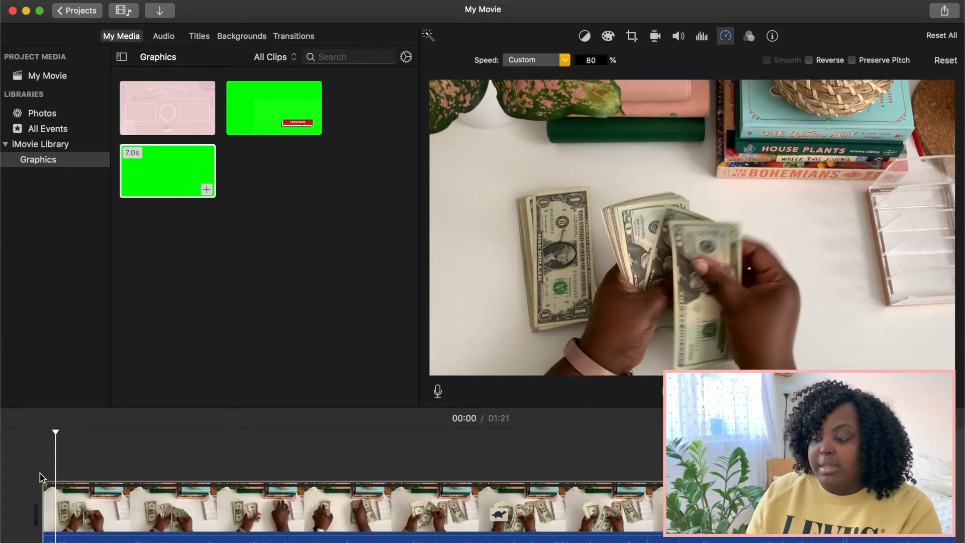
key(space)
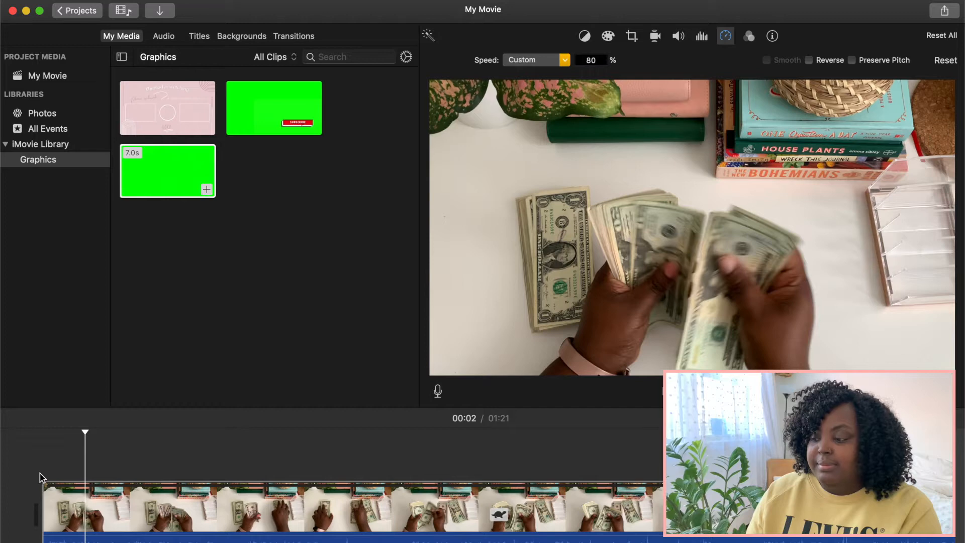
Step: Change the clip's speed to Fast, switch it to Custom at 200%, and preview the opening
click(565, 61)
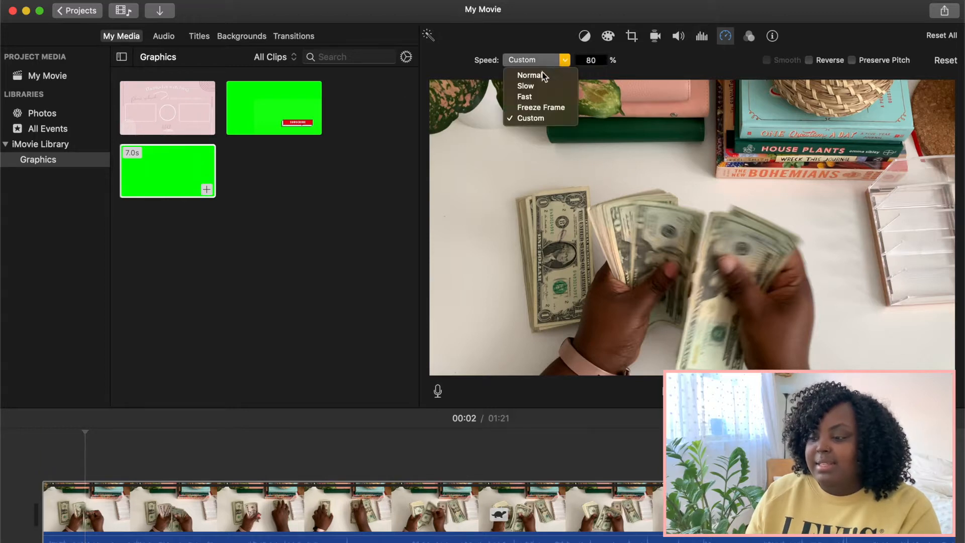
click(524, 96)
click(565, 60)
click(544, 117)
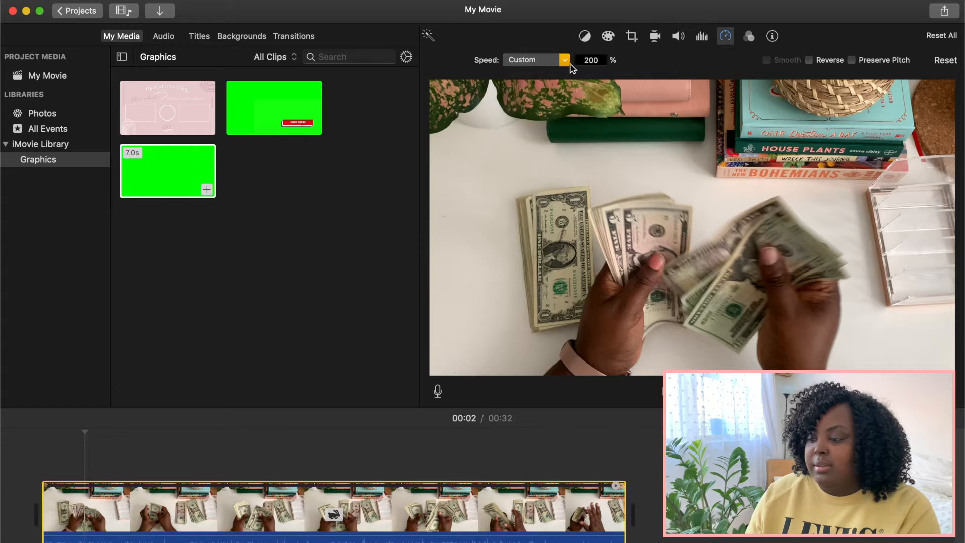
key(space)
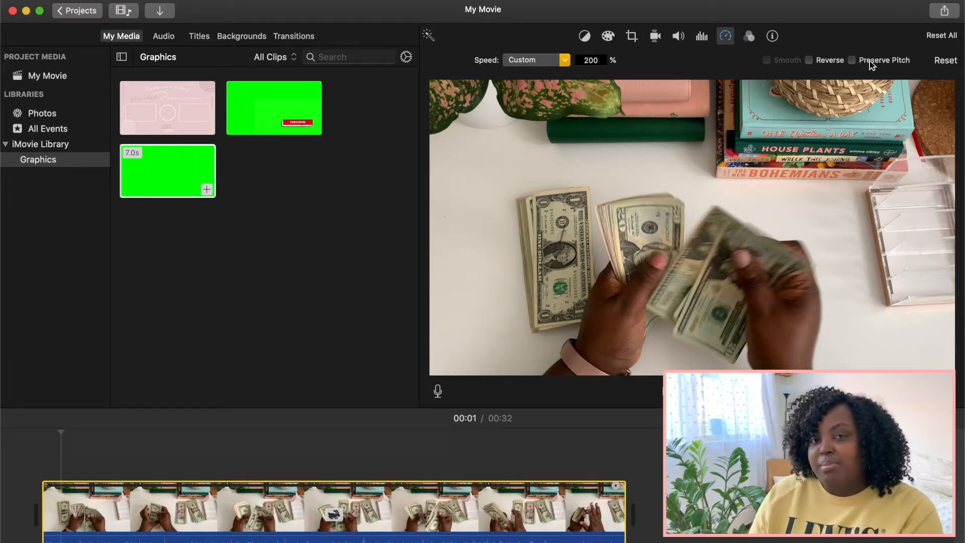
Step: Enable Preserve Pitch for the sped-up clip and play it from the beginning
click(851, 60)
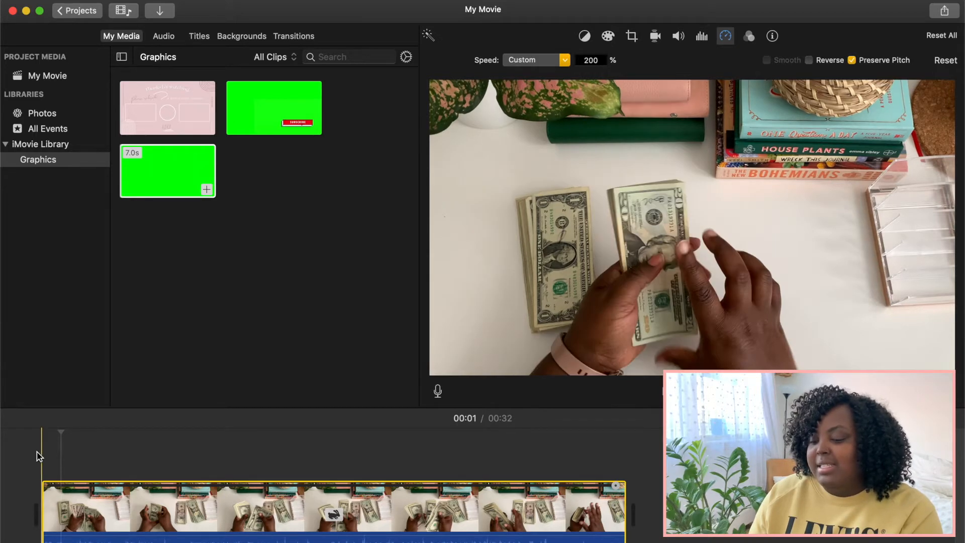
click(39, 455)
key(space)
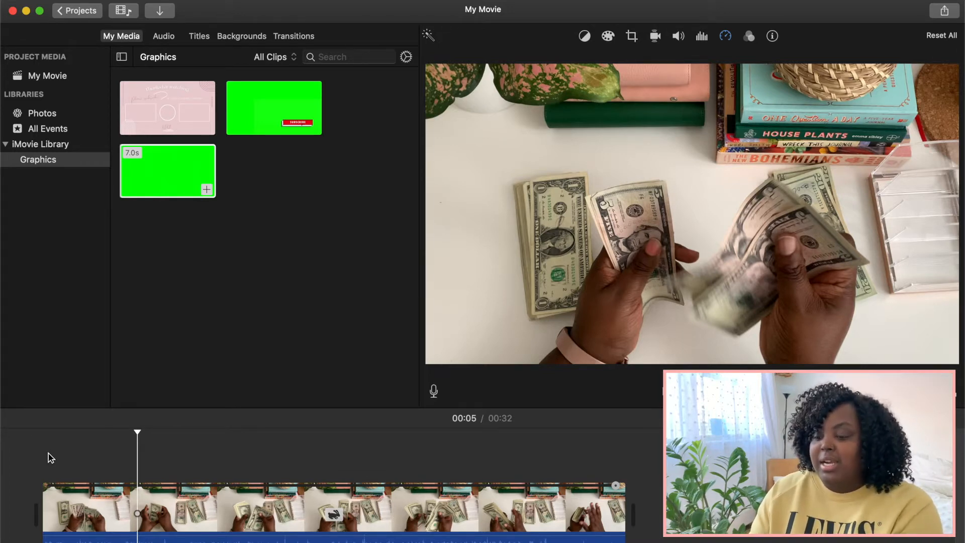
Step: Set the clip's custom speed to 125% with its pitch preserved and play it from the beginning
click(121, 505)
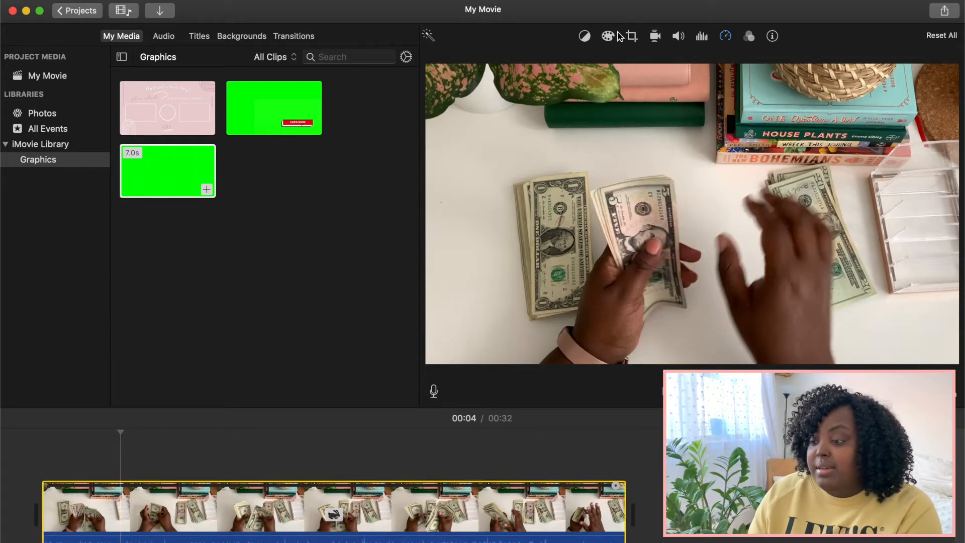
click(725, 36)
click(586, 59)
text(125)
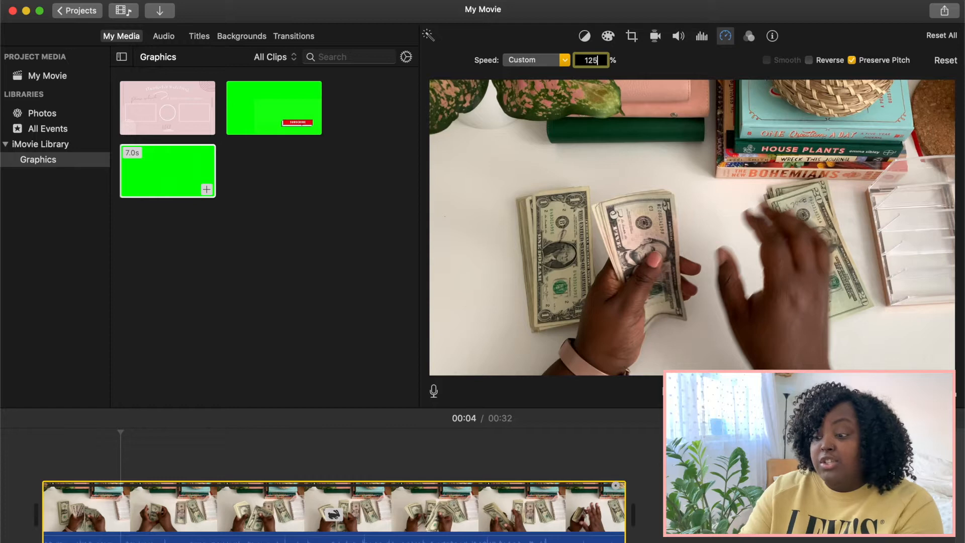
key(Return)
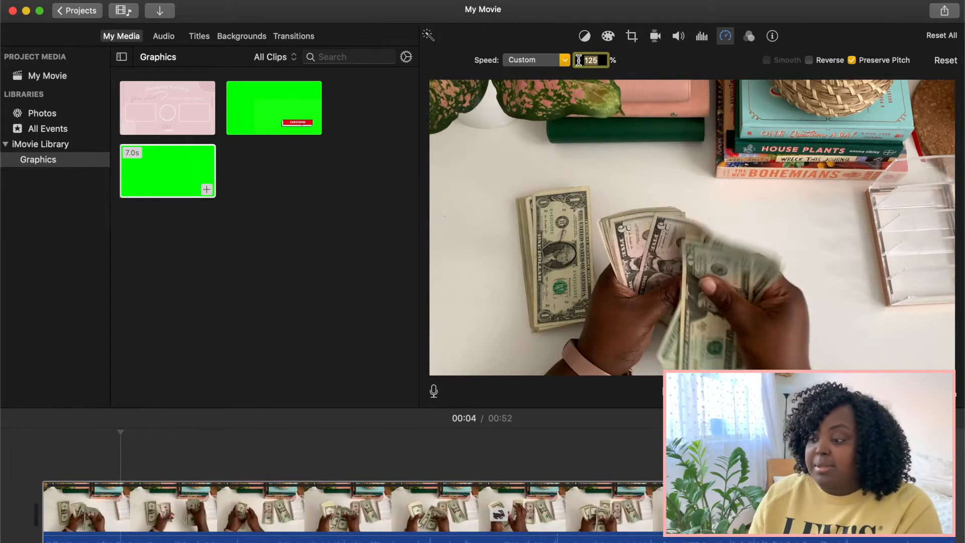
click(37, 491)
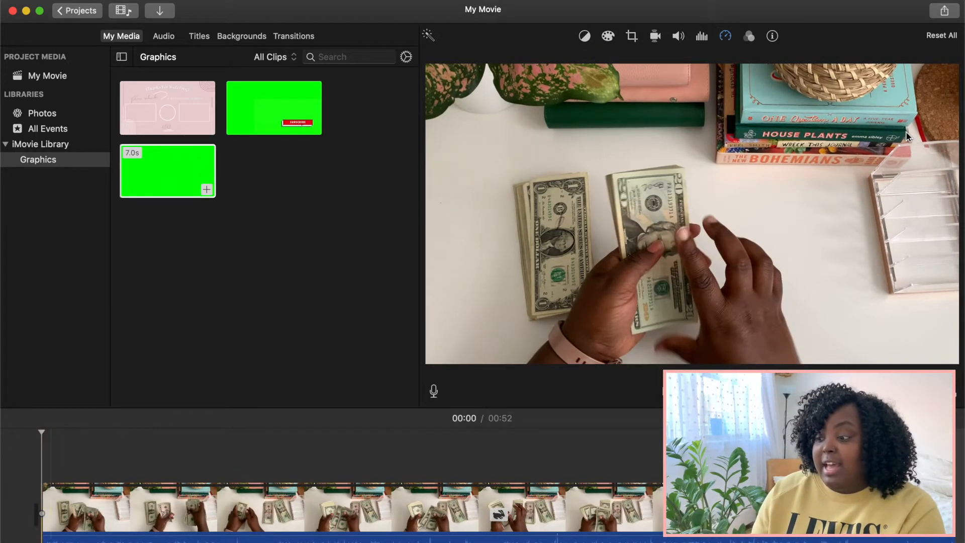
click(725, 36)
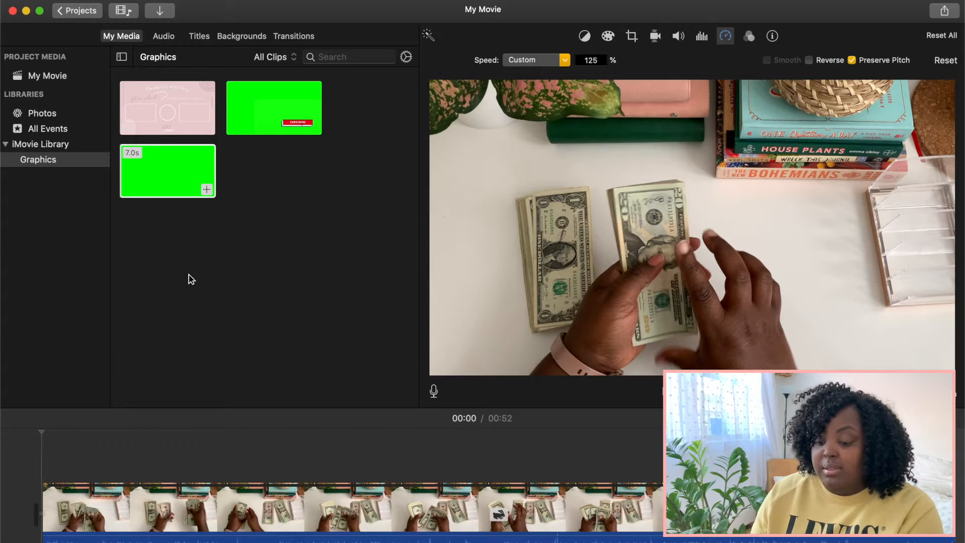
key(space)
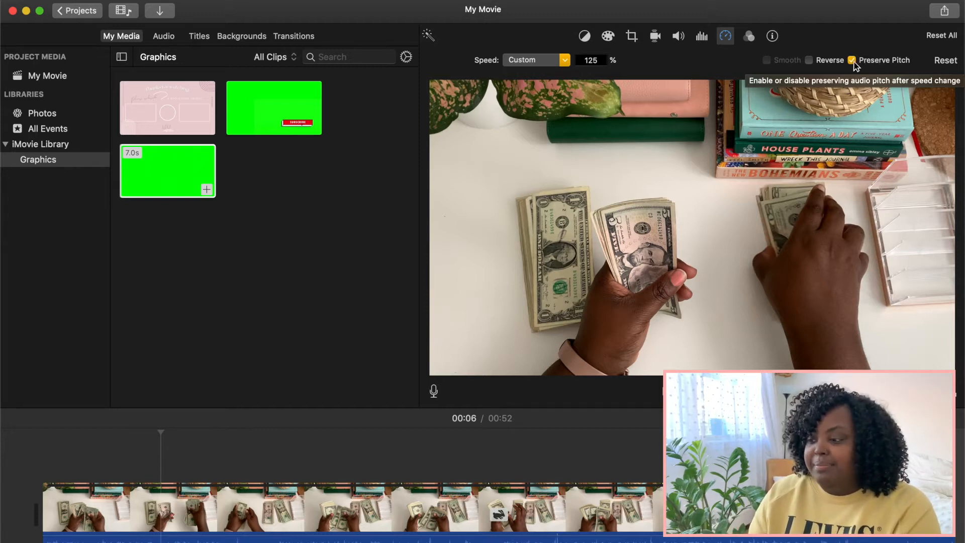
Step: Return the clip's custom speed to 100% and turn off Preserve Pitch
click(591, 60)
text(100)
key(Return)
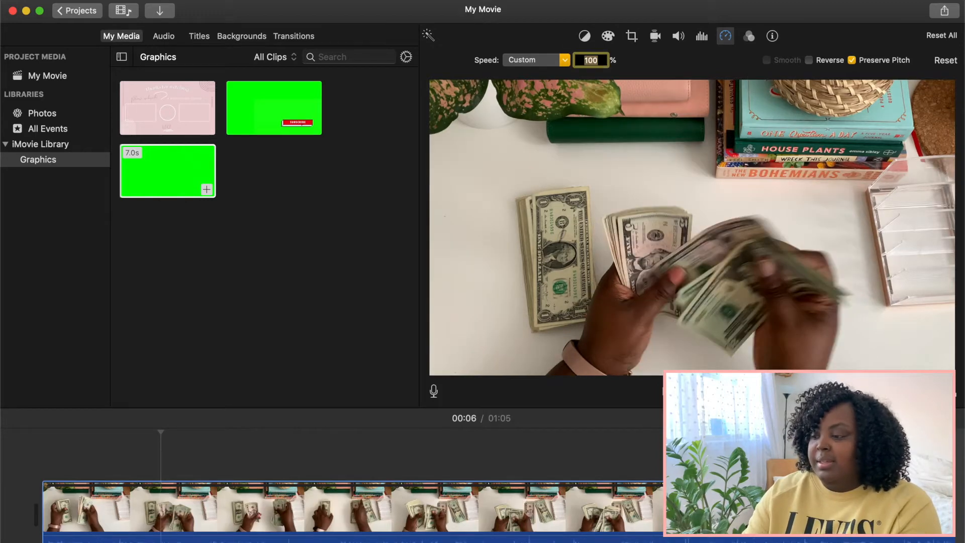
click(851, 61)
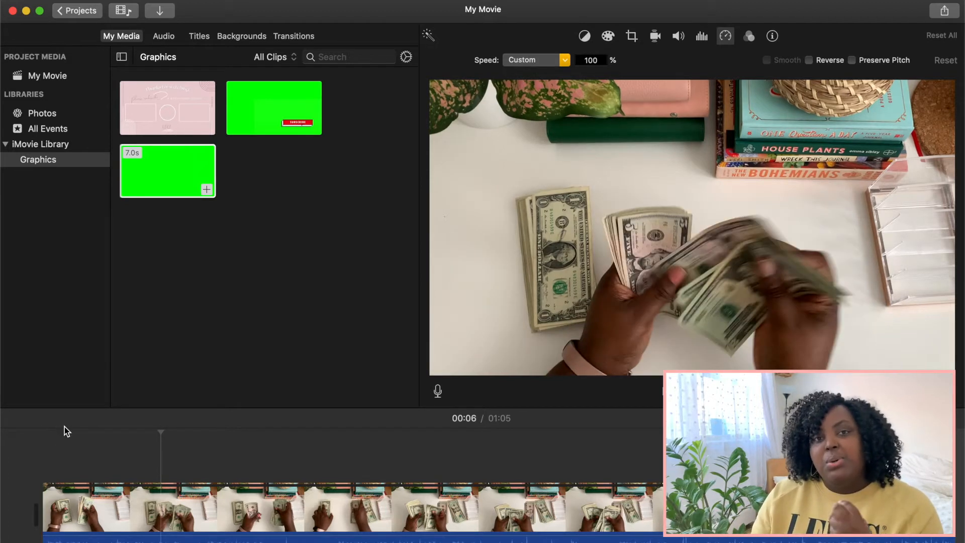
Step: Place the 7-second green-screen graphic from the Graphics event above the start of the money-counting clip as an overlay
click(40, 475)
click(130, 176)
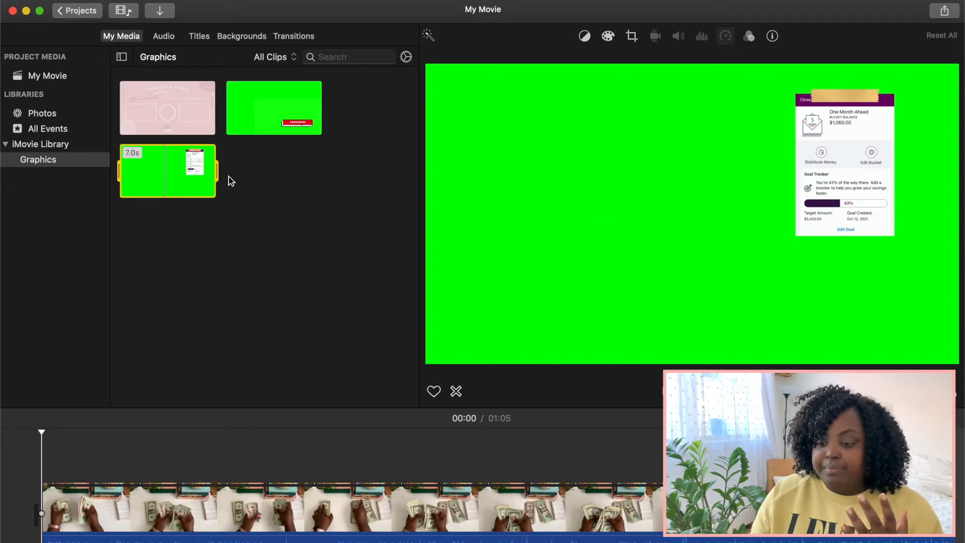
drag(186, 178, 55, 467)
drag(44, 454, 44, 457)
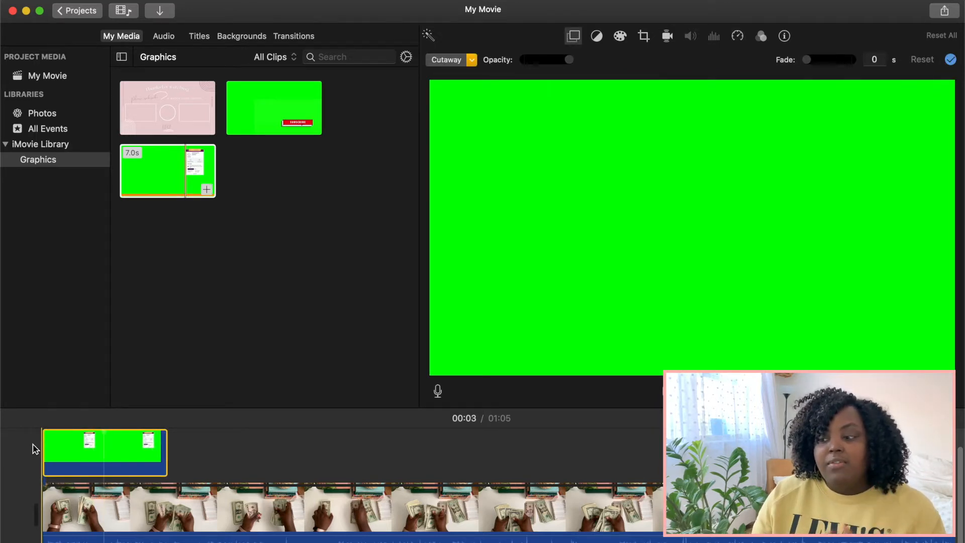
Step: Set the overlay mode of the graphic above the money-counting clip to Green/Blue Screen
click(200, 196)
click(64, 465)
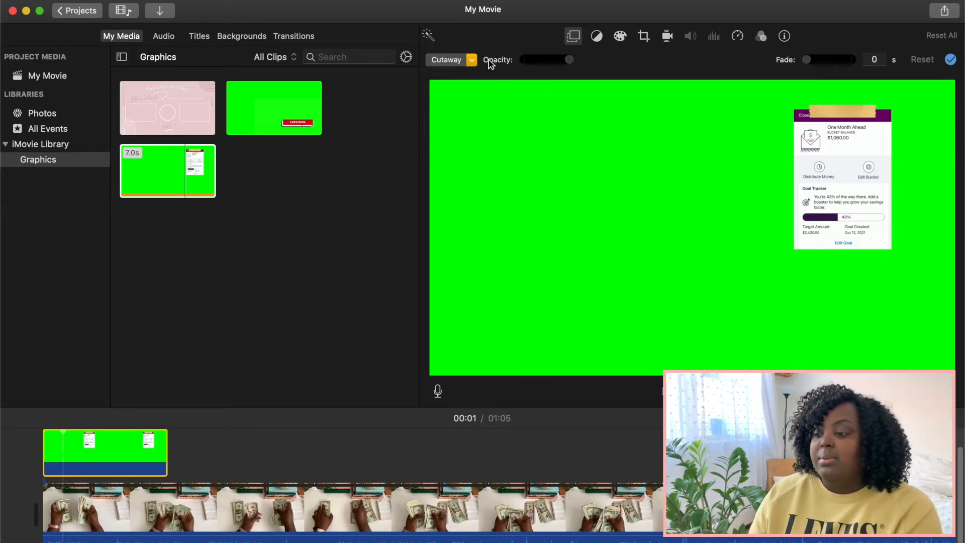
click(30, 505)
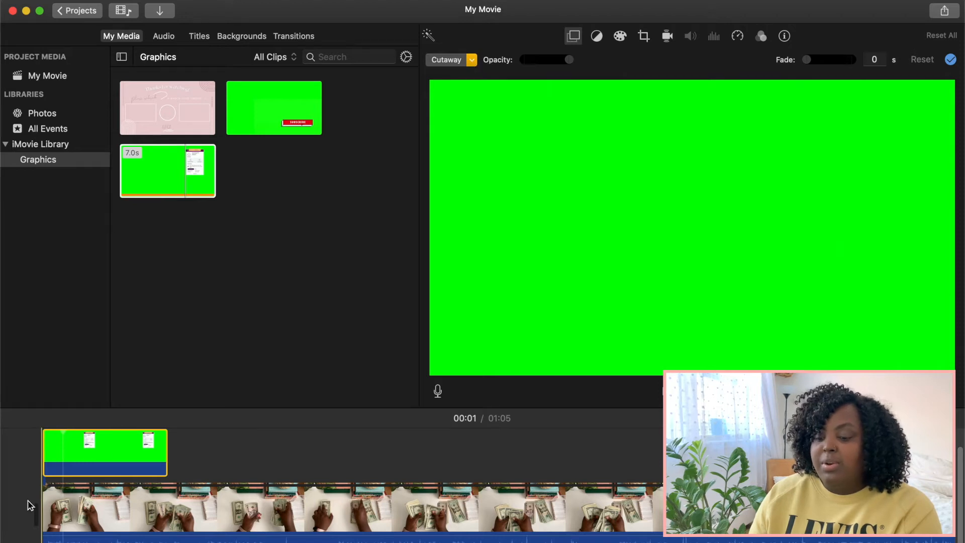
click(574, 36)
click(575, 37)
click(472, 59)
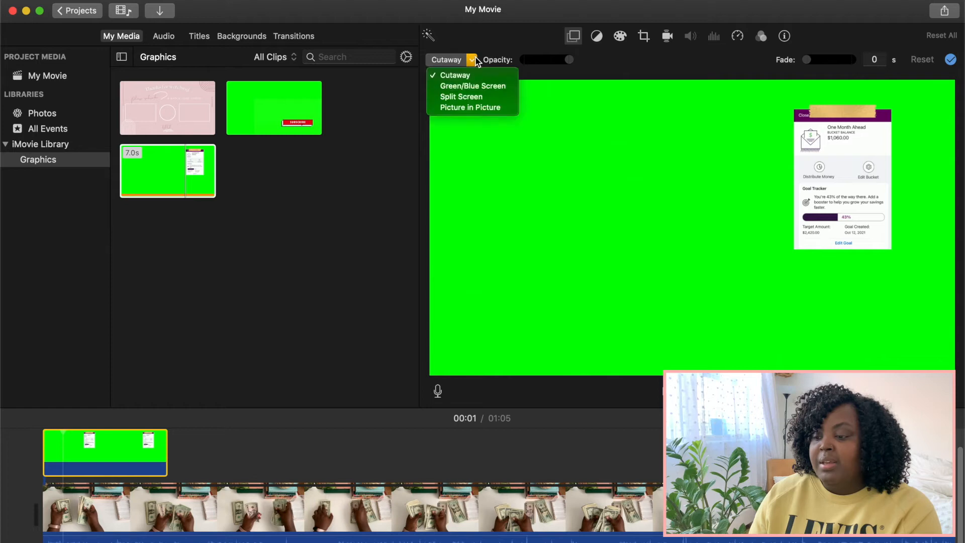
click(467, 87)
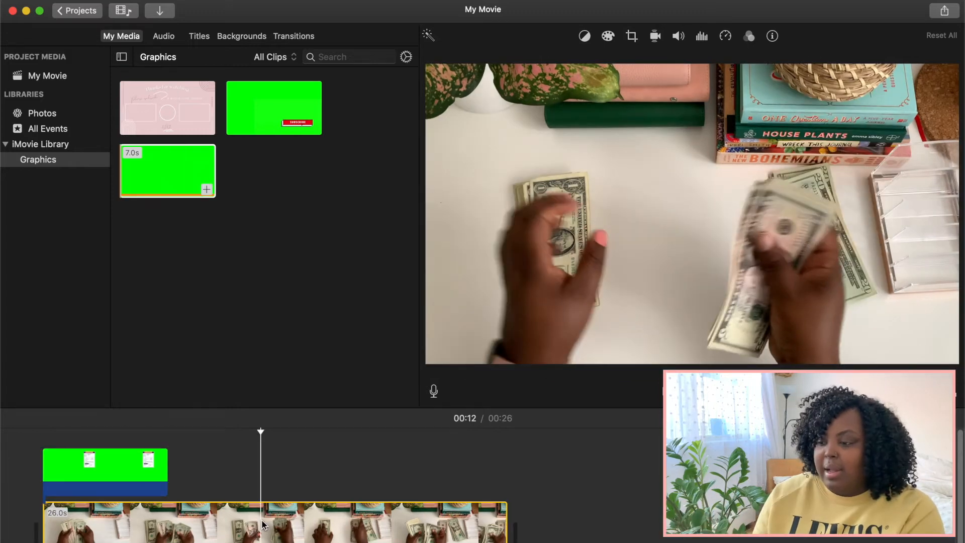
Step: Mute the audio of the money-counting clip
key(space)
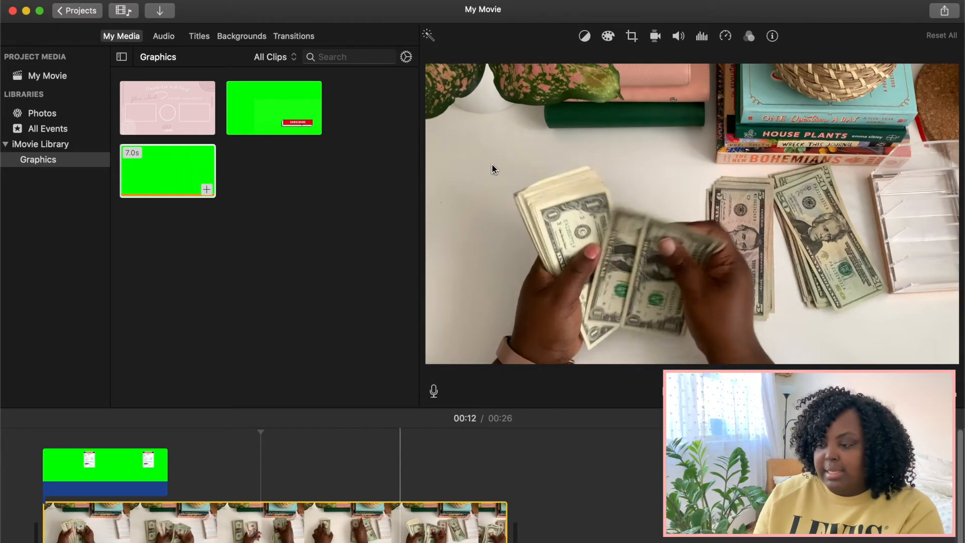
click(679, 36)
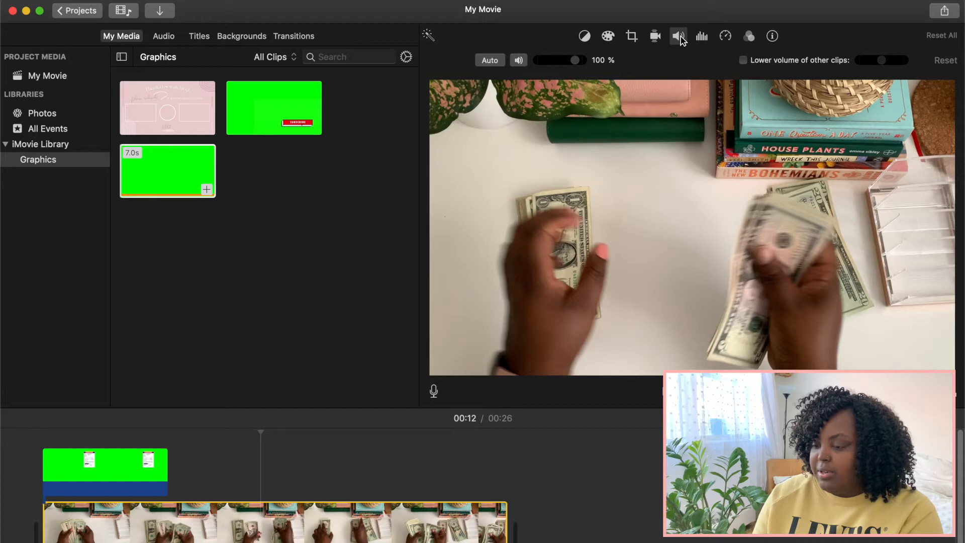
click(518, 60)
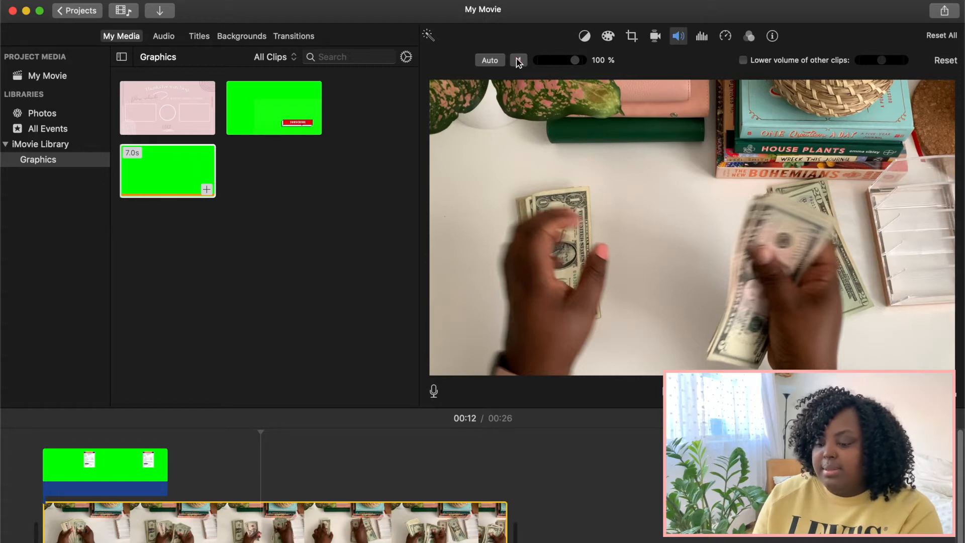
Step: Play the movie from the beginning to review the keyed graphic over the money-counting clip
click(2, 467)
key(space)
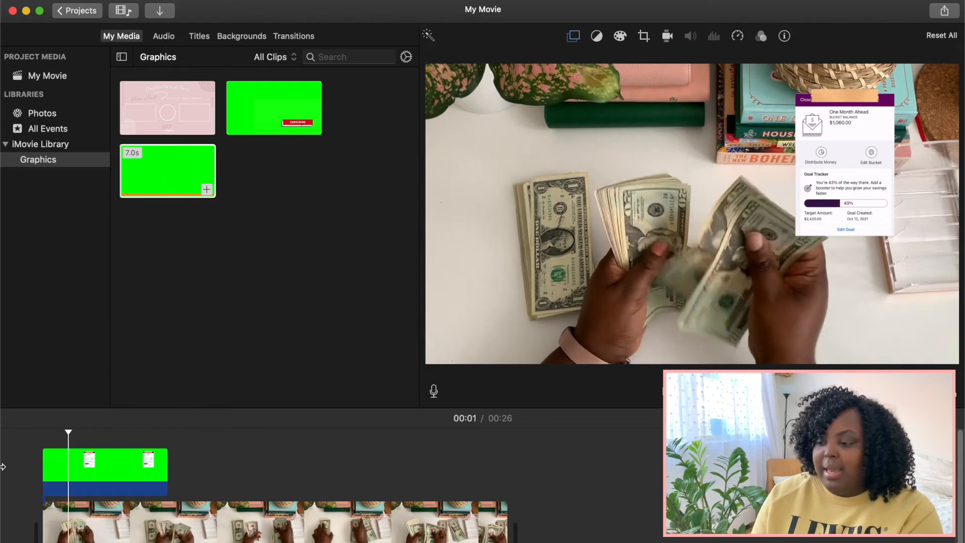
click(20, 462)
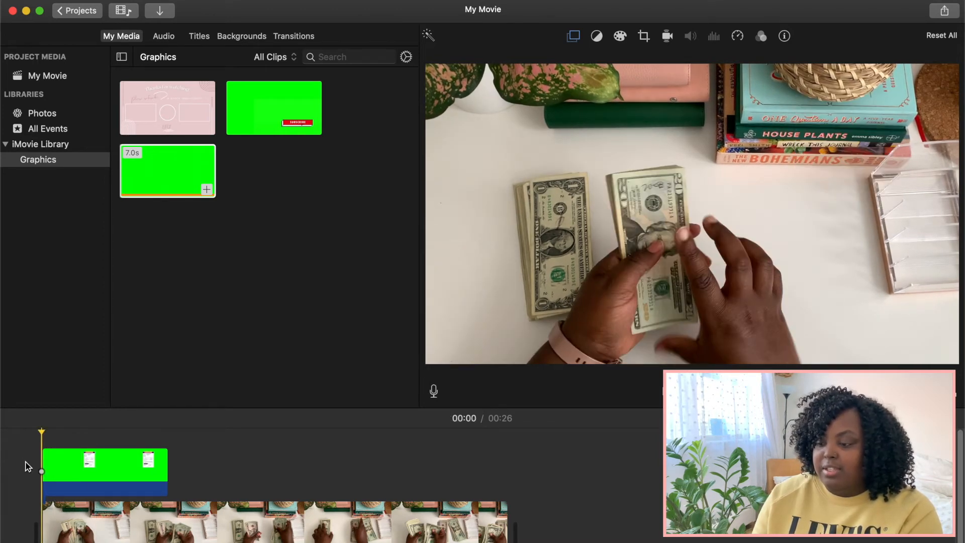
key(space)
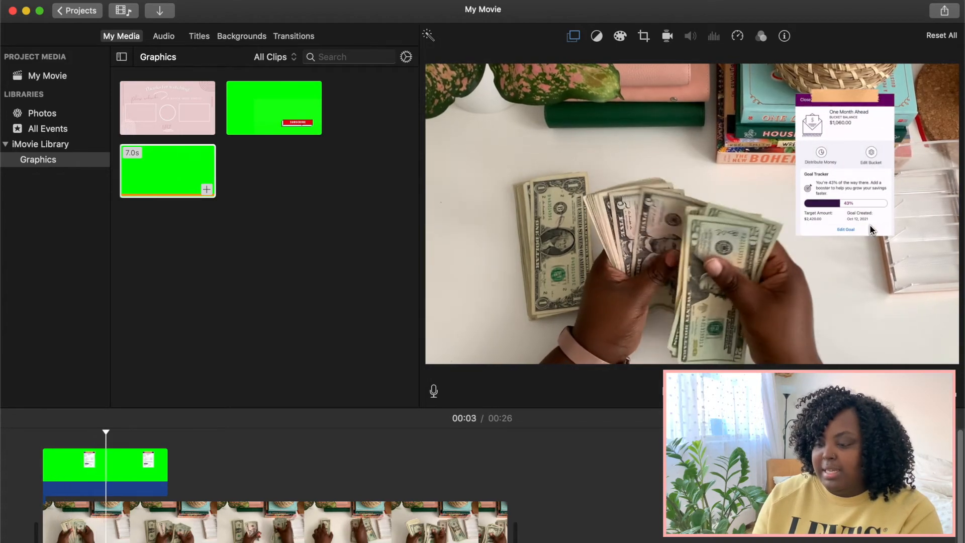
Step: Split the green-screen overlay at about 2 seconds, and undo the split
click(101, 464)
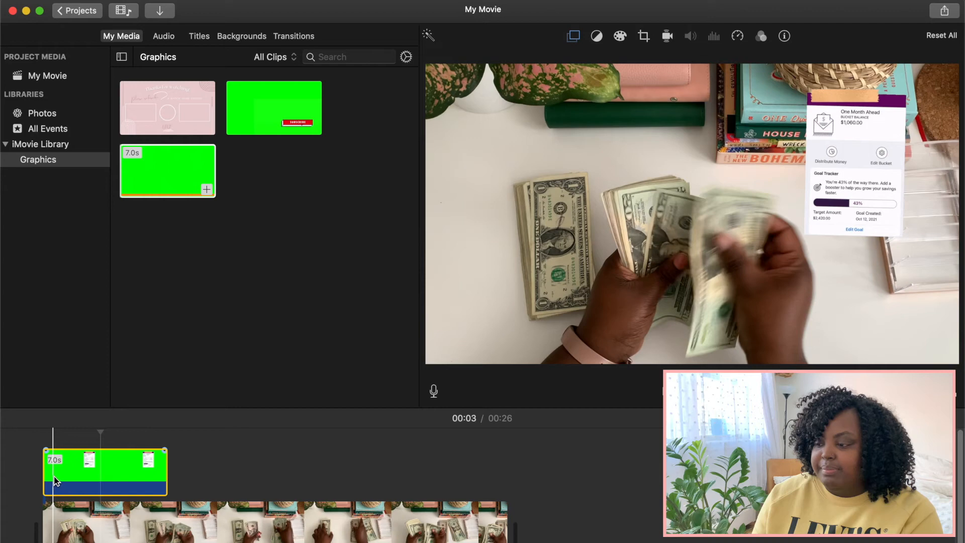
click(90, 474)
right_click(89, 475)
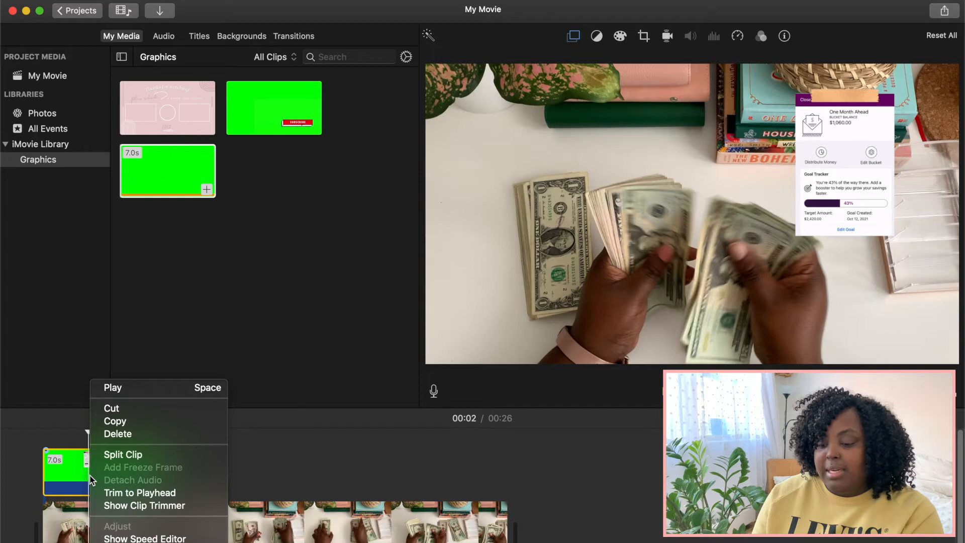
click(113, 457)
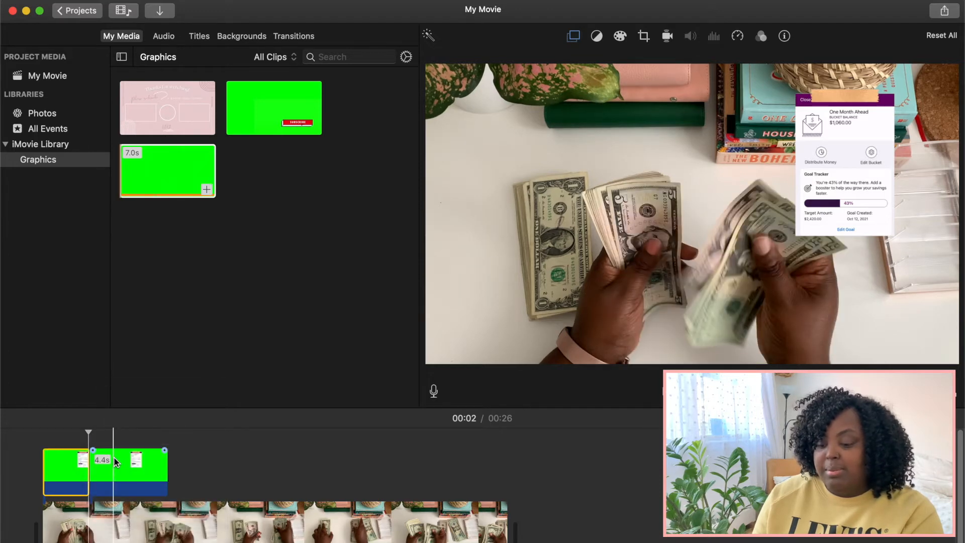
click(118, 484)
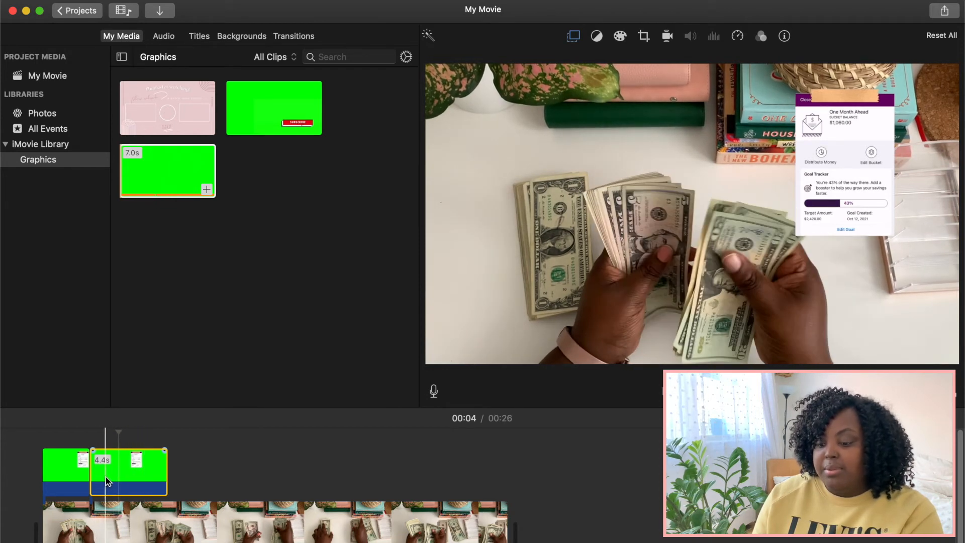
key(super+z)
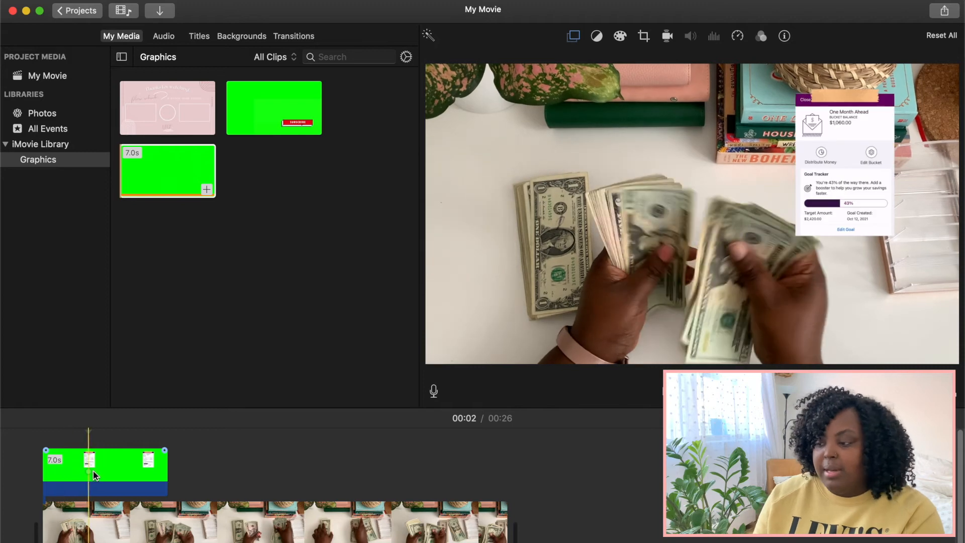
Step: Split the green-screen overlay at about 4 seconds and delete the section after the cut
right_click(119, 478)
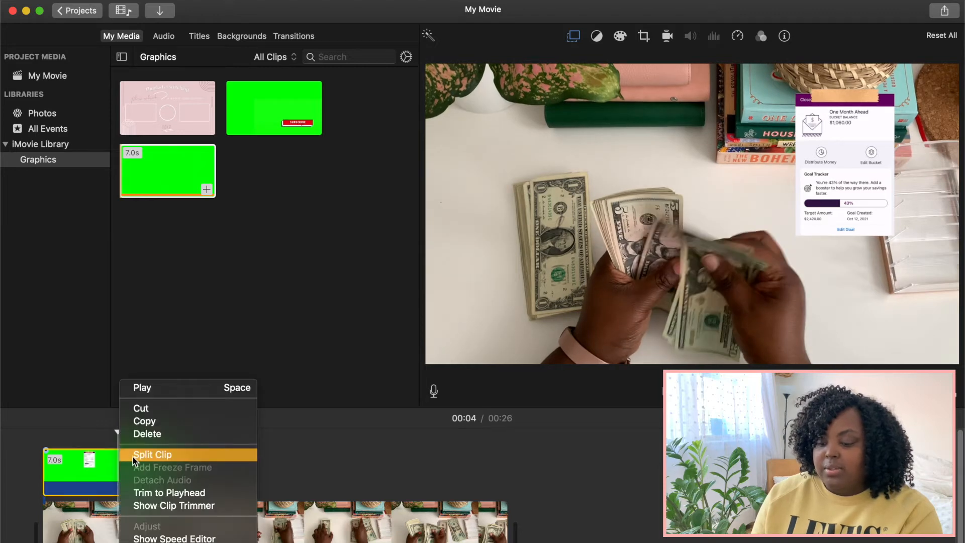
click(137, 455)
click(136, 470)
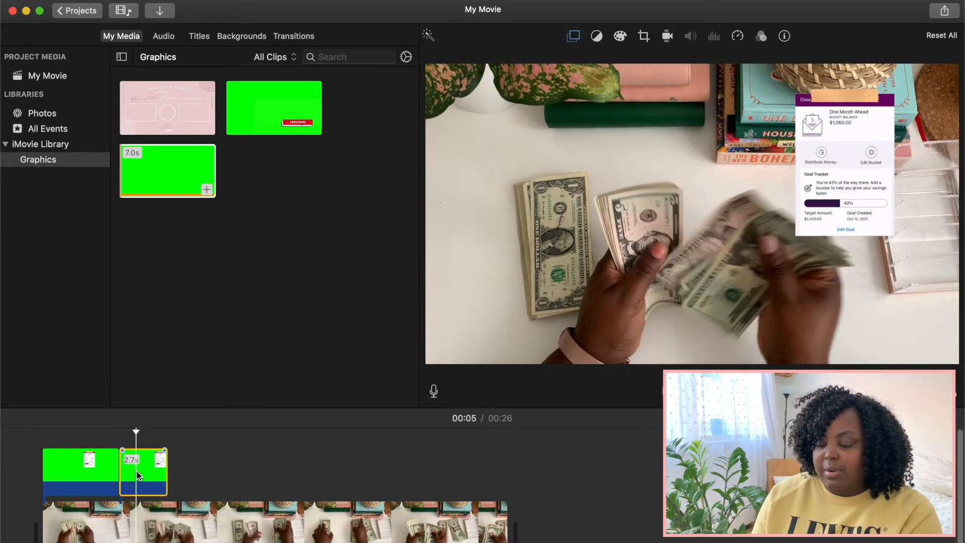
key(Delete)
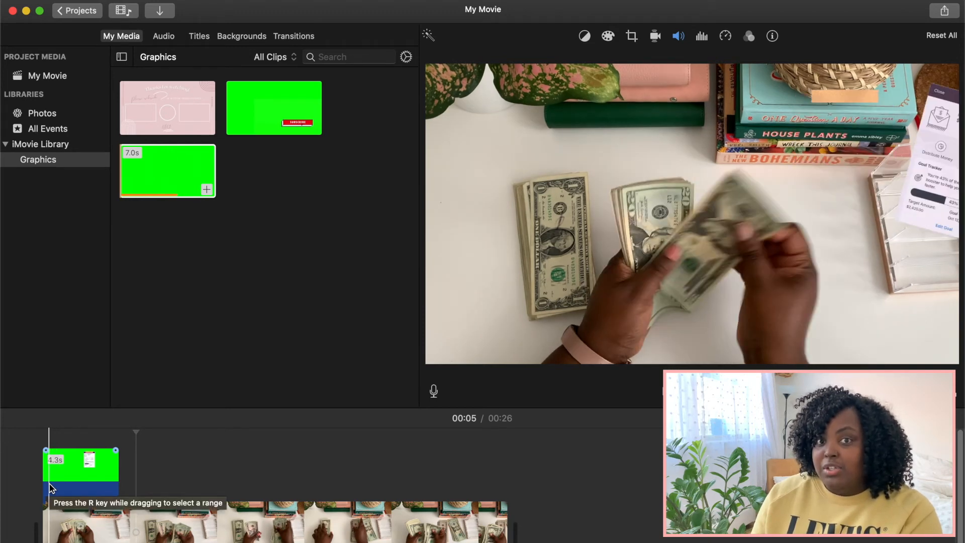
Step: Select the green-screen overlay and play the movie from the beginning in full screen
click(52, 487)
right_click(53, 484)
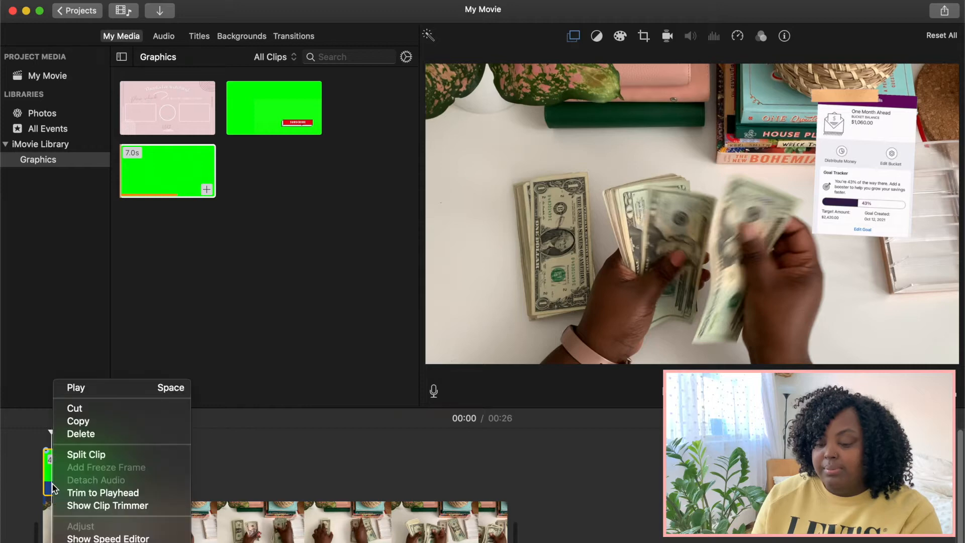
drag(406, 534, 383, 535)
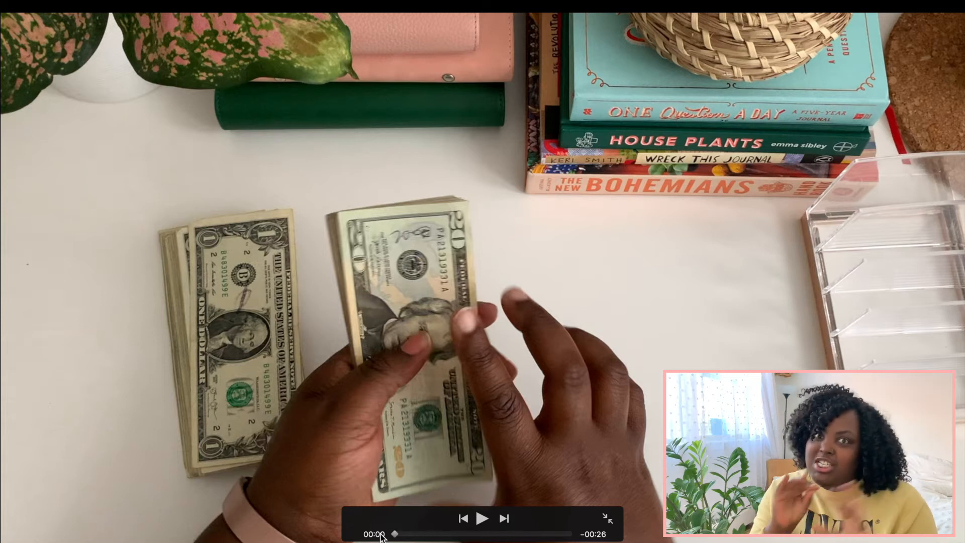
click(481, 518)
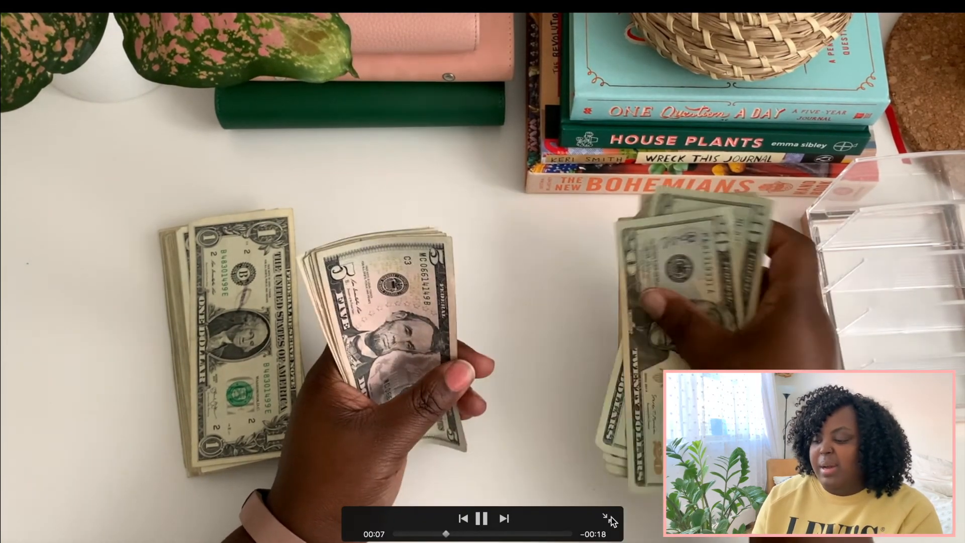
key(Escape)
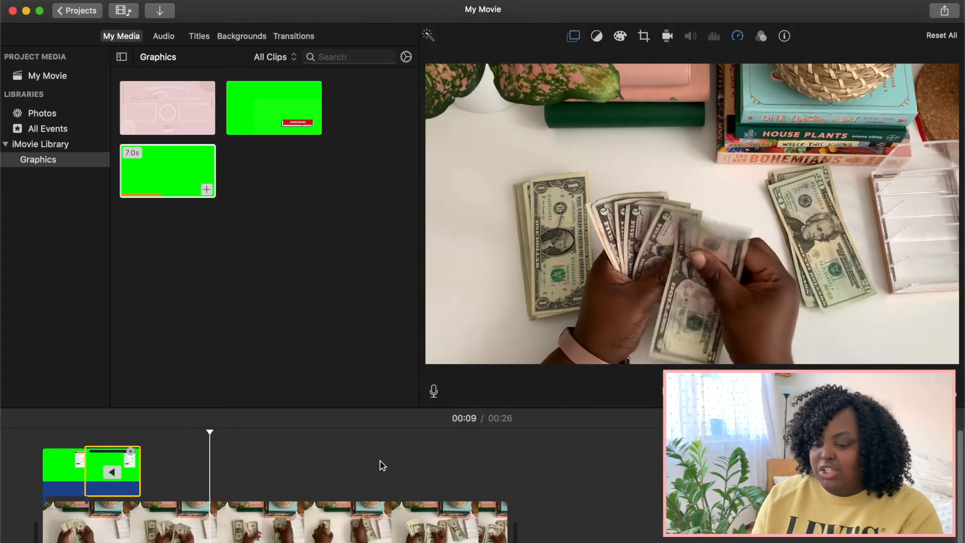
Step: Delete the reversed overlay clip and extend the end of the remaining green-screen overlay to 3.2 seconds
click(114, 469)
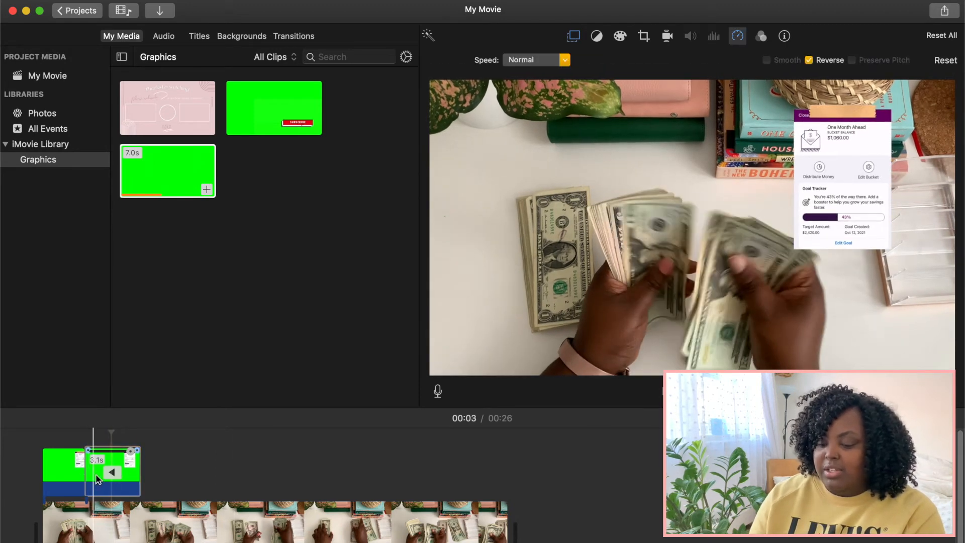
key(Delete)
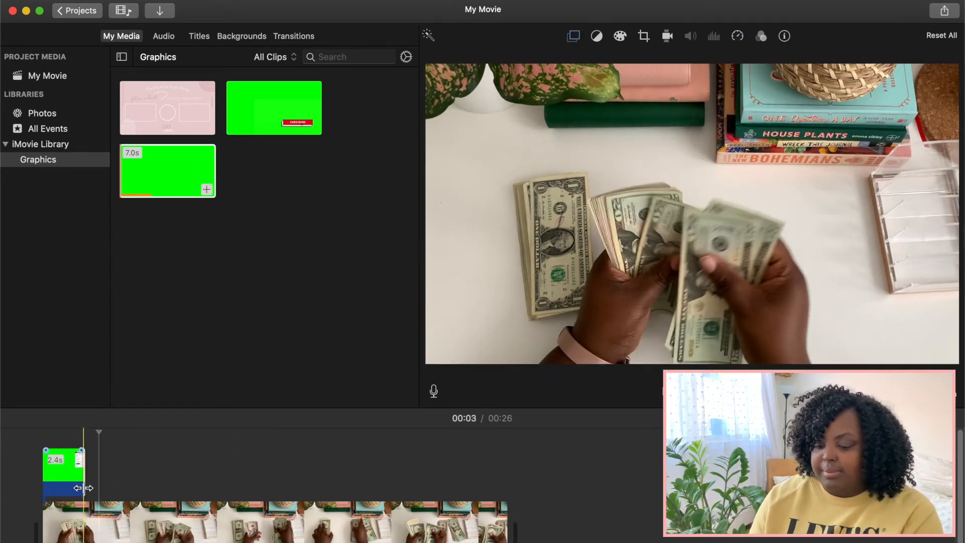
drag(84, 487, 100, 487)
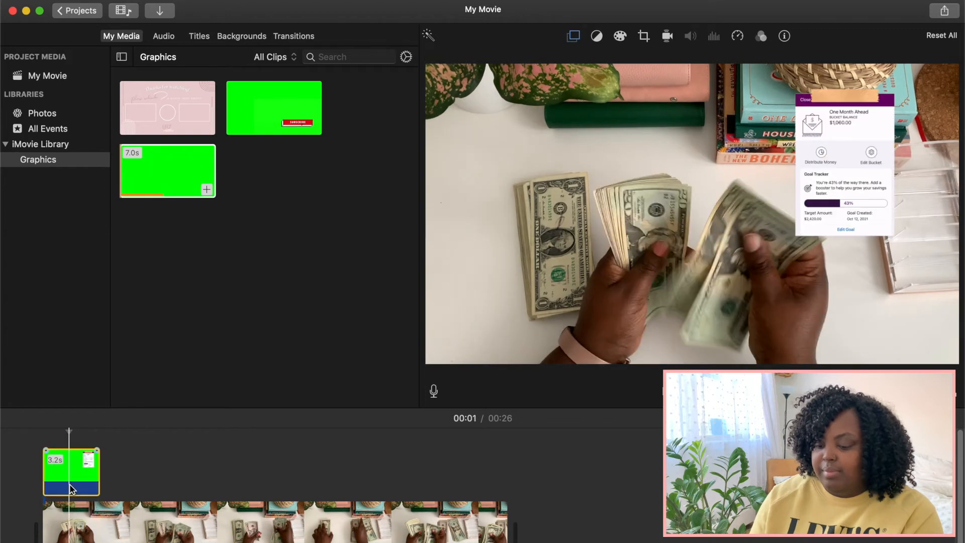
Step: Preview the extended overlay in full screen from the start of the movie, and return to the editor
click(71, 486)
click(953, 394)
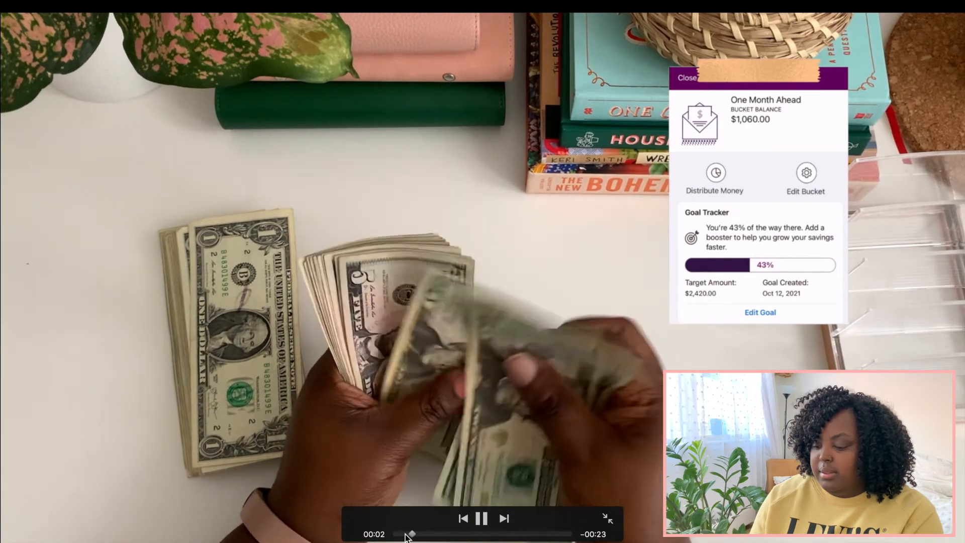
click(408, 535)
drag(410, 535, 378, 536)
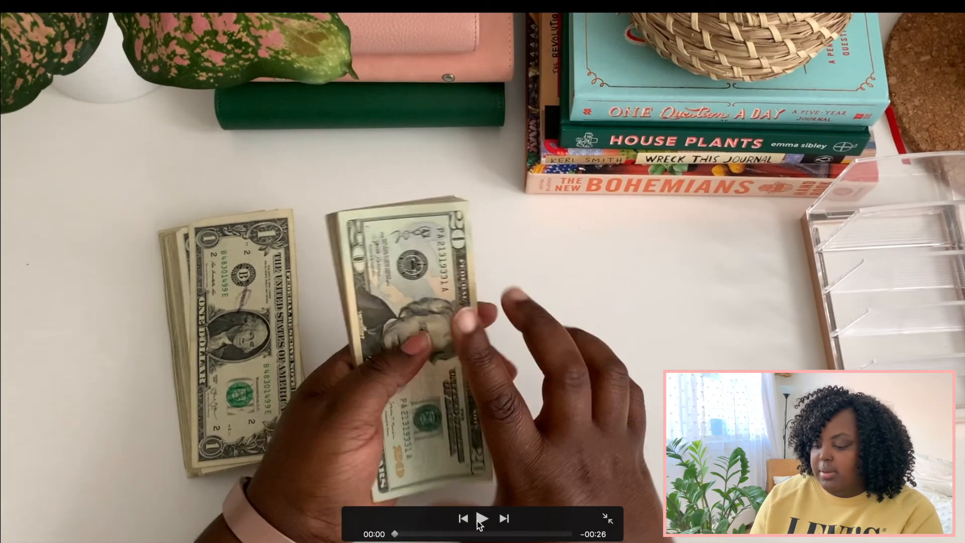
click(481, 518)
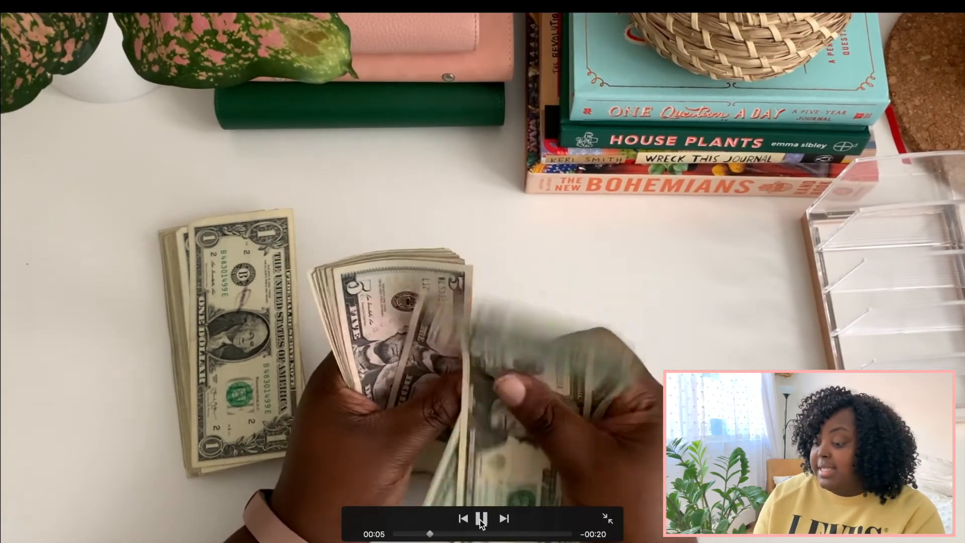
click(607, 518)
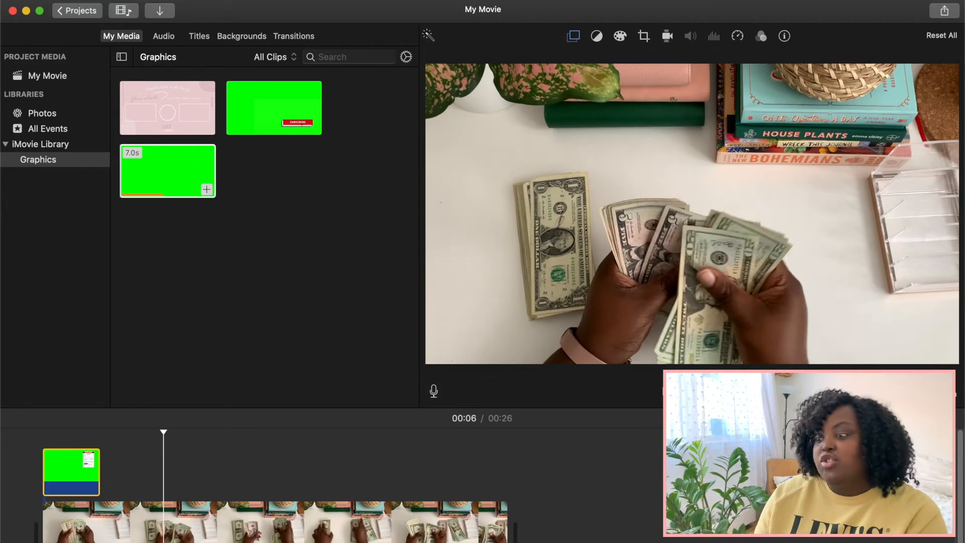
Step: Trim the end of the green-screen overlay so that it lasts 2.4 seconds
click(194, 425)
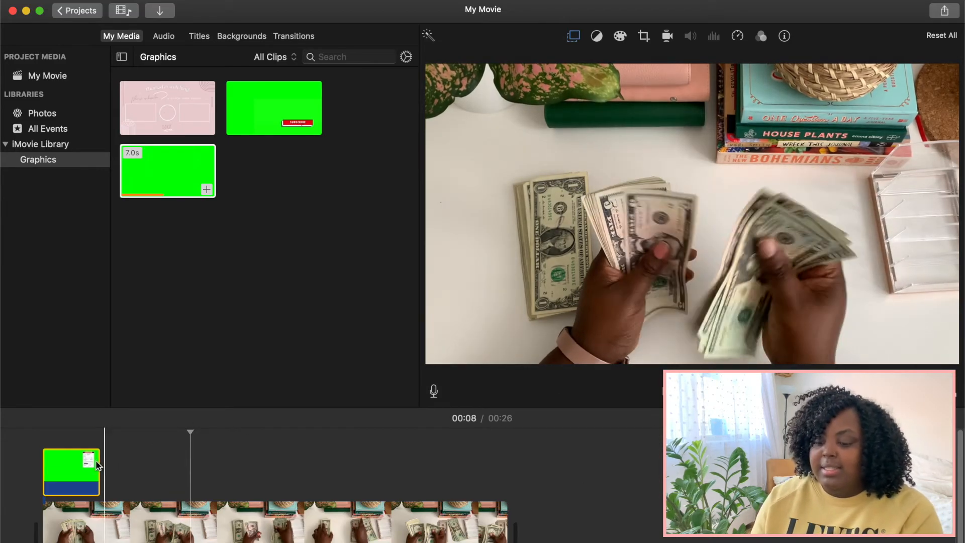
click(67, 469)
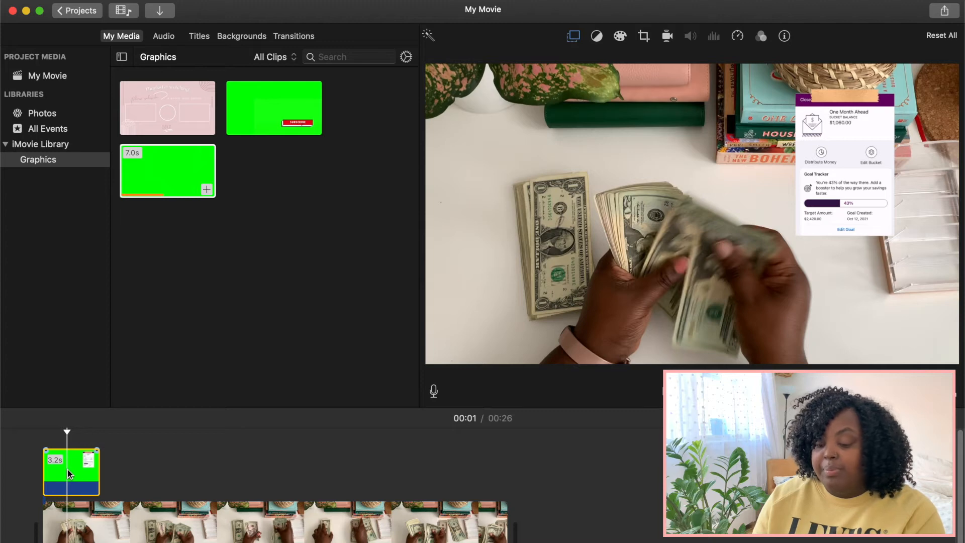
right_click(67, 470)
click(67, 471)
drag(99, 473, 86, 473)
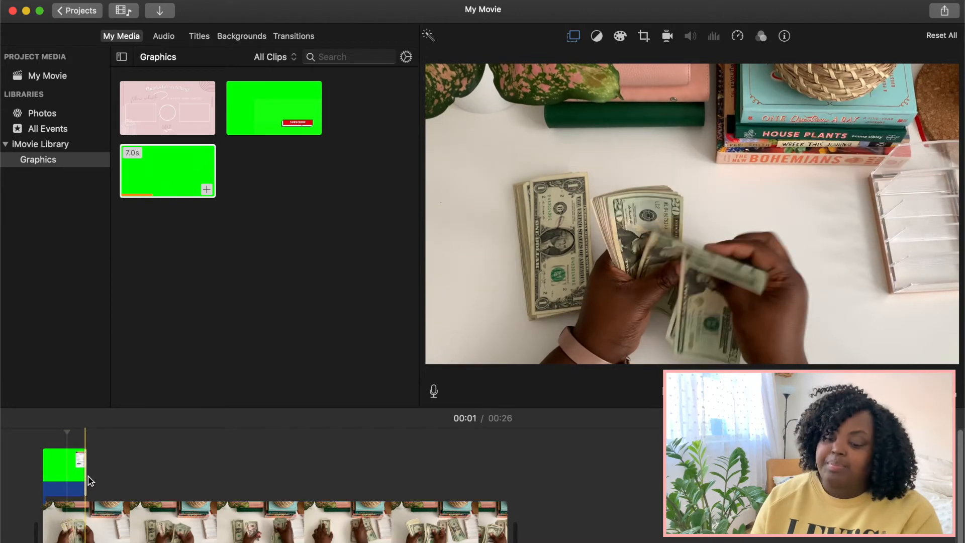
Step: Copy the 2.4-second green-screen overlay and paste the copy above the main video at the 3-second mark
click(55, 485)
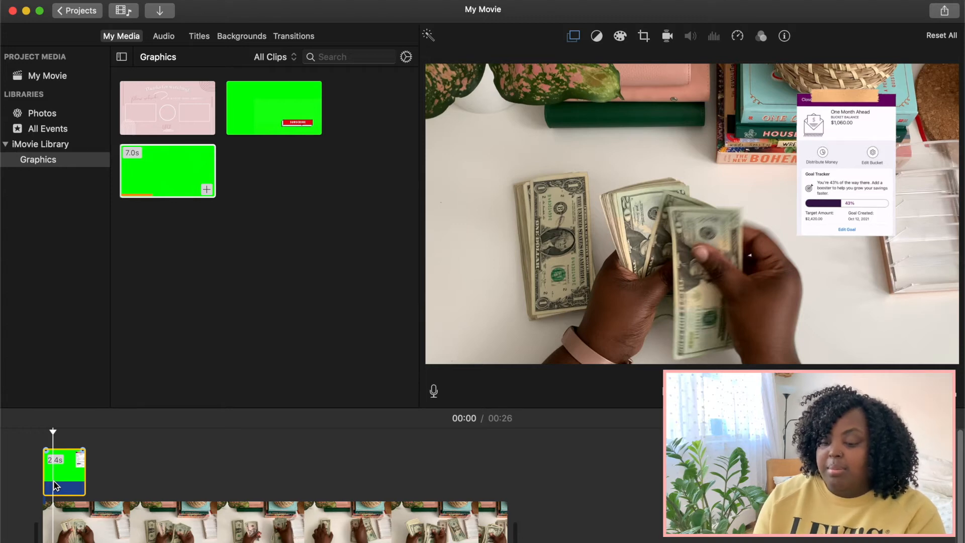
right_click(69, 482)
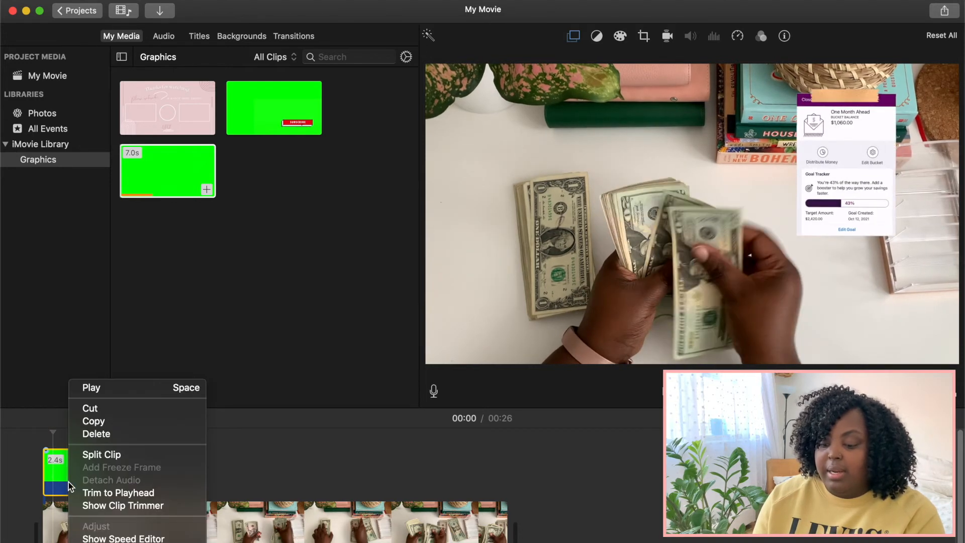
click(96, 423)
click(100, 464)
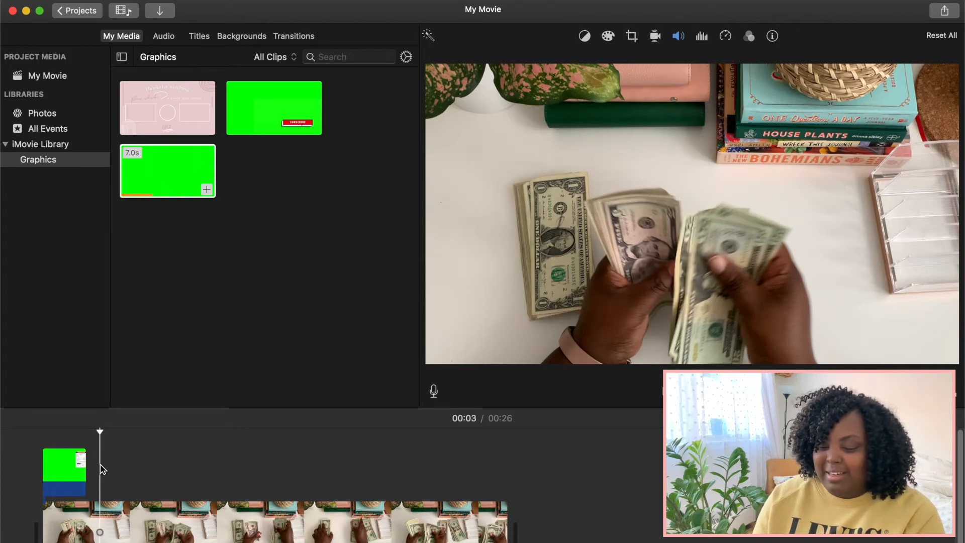
key(super+v)
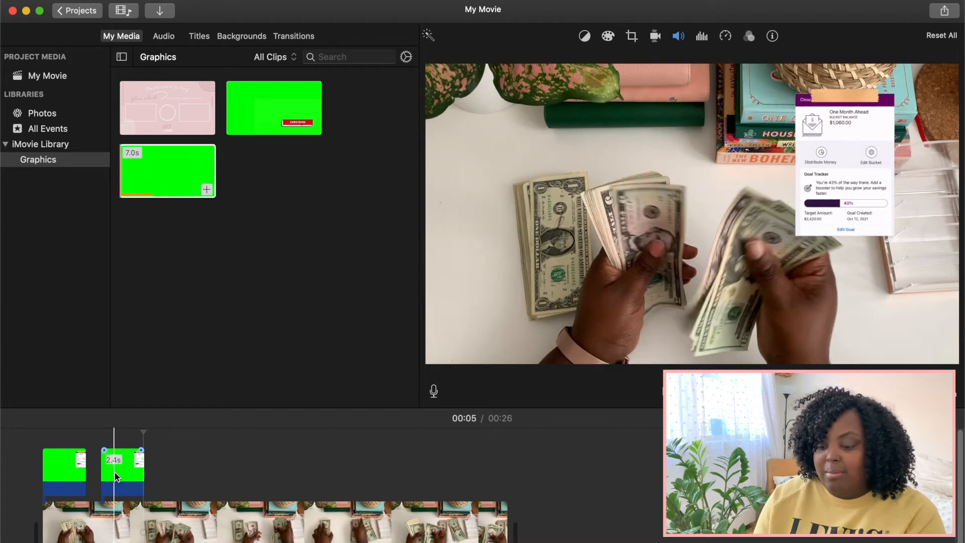
Step: Set the pasted green-screen overlay to play in reverse
click(114, 473)
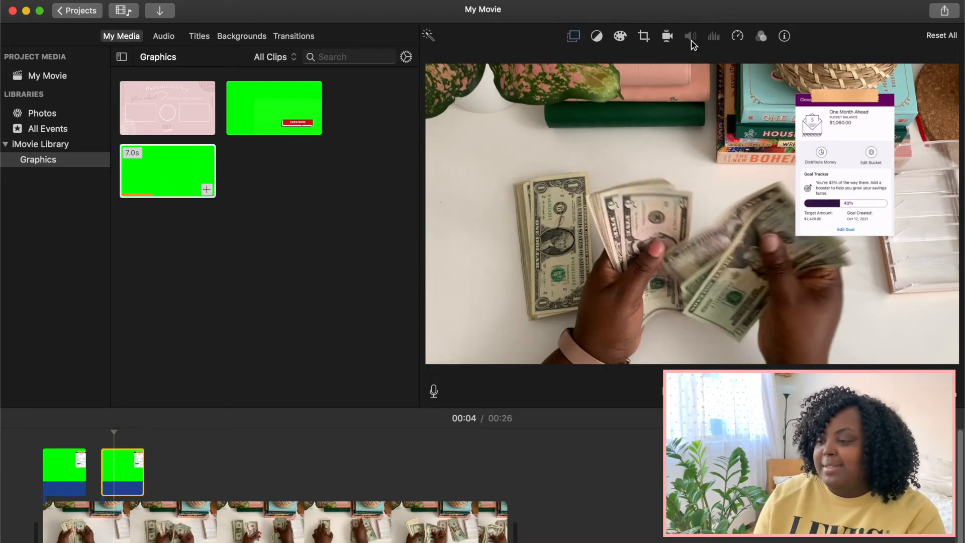
click(736, 35)
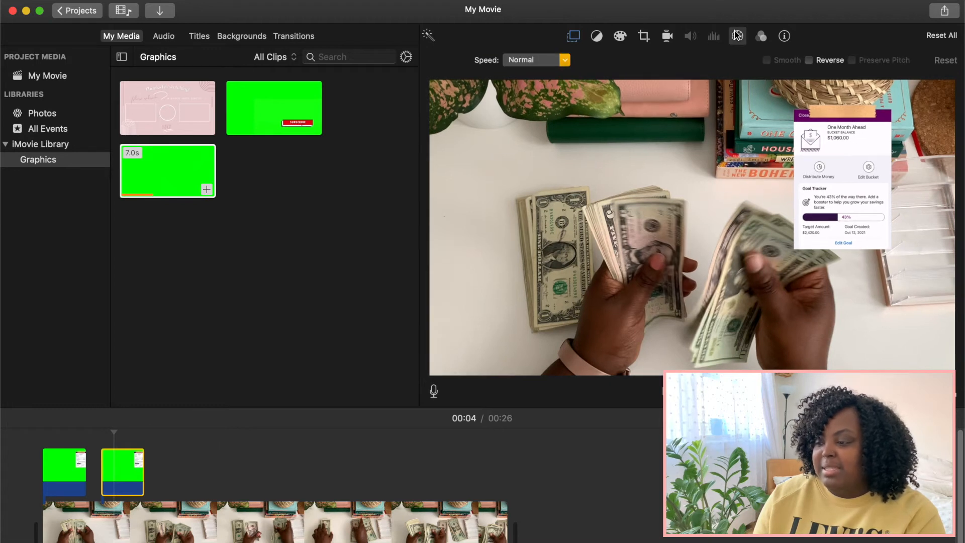
click(809, 61)
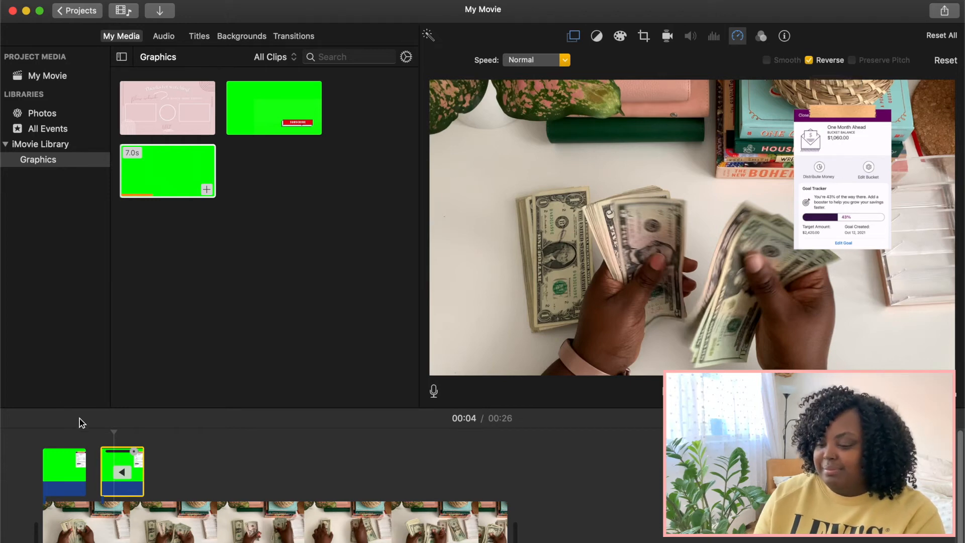
Step: Preview the movie from the beginning in full screen with both overlays, and return to the editor
click(32, 459)
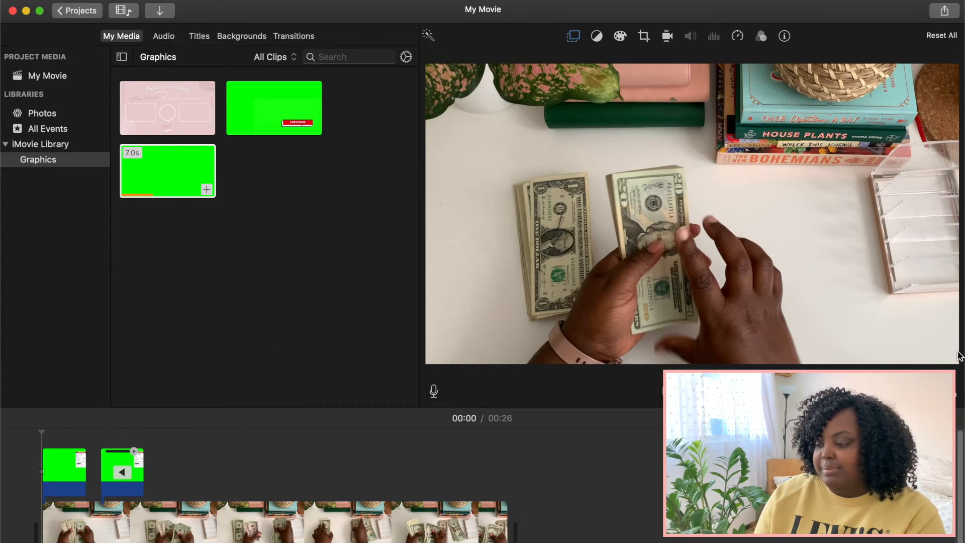
key(super+shift+f)
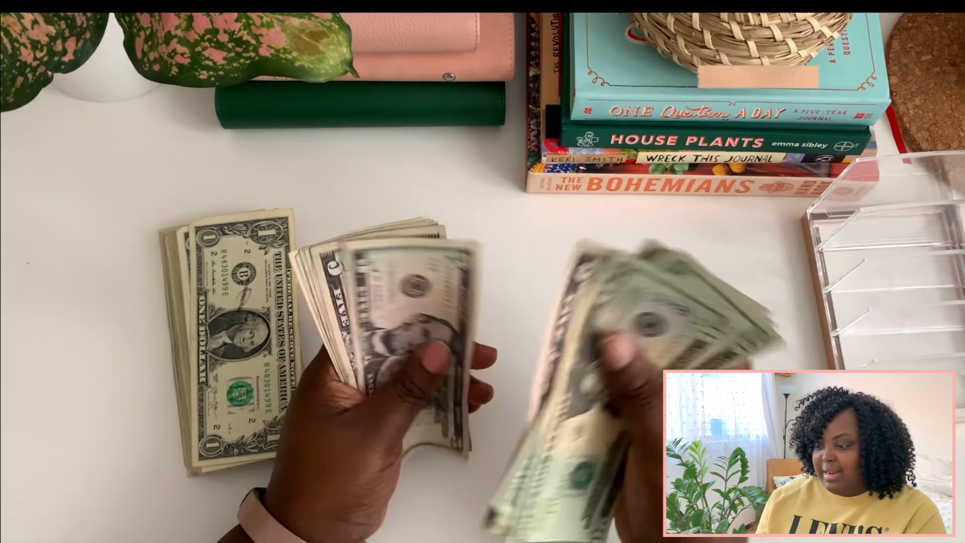
key(space)
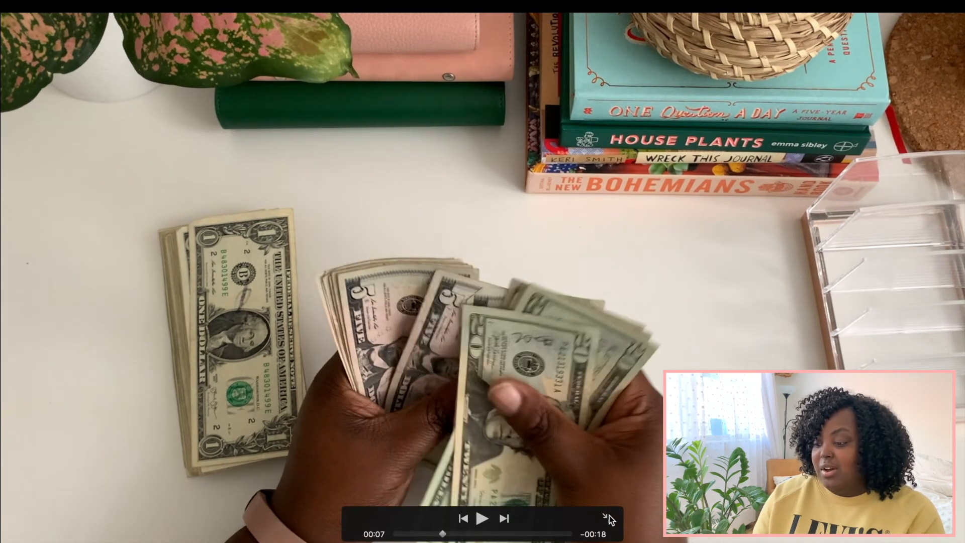
click(606, 518)
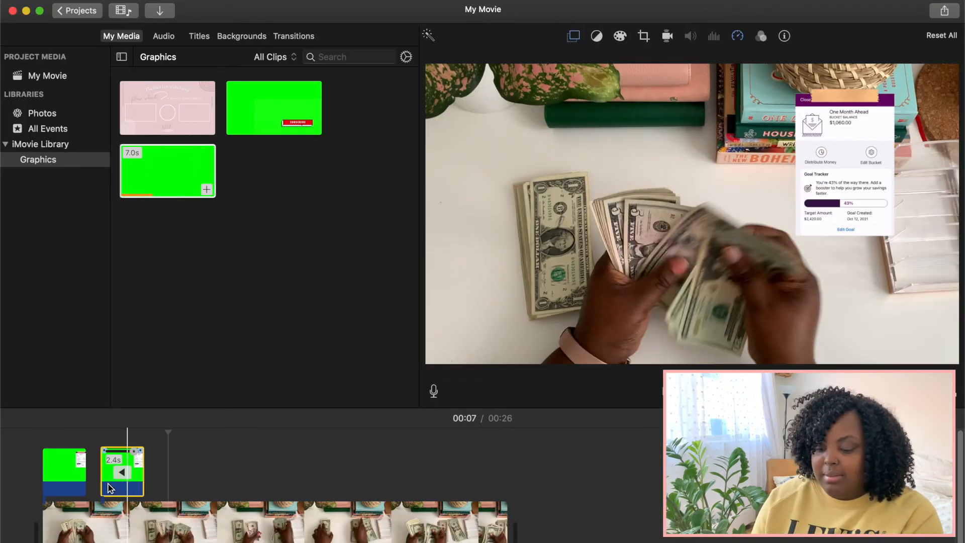
Step: Move the reversed overlay directly against the end of the first overlay and shorten the clips where they meet
click(227, 452)
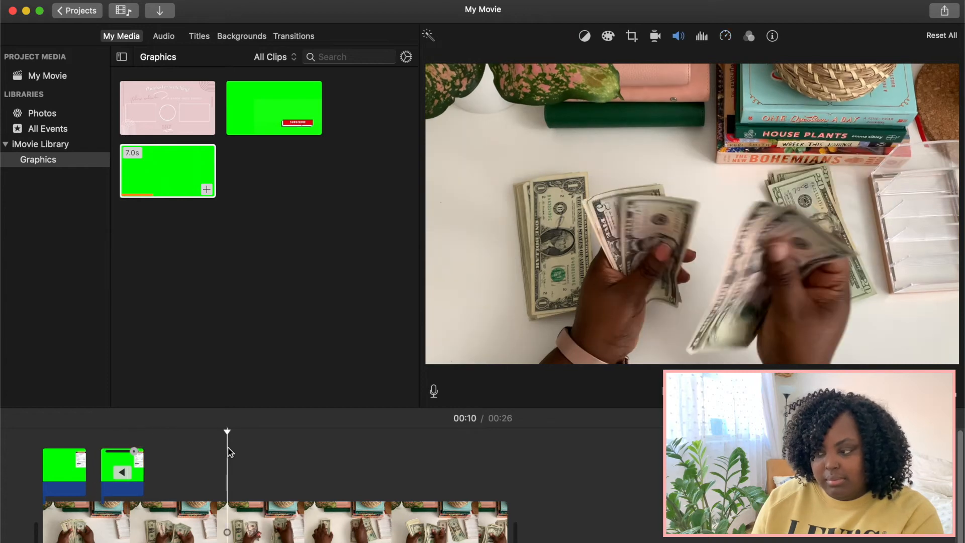
click(109, 484)
drag(110, 483, 95, 479)
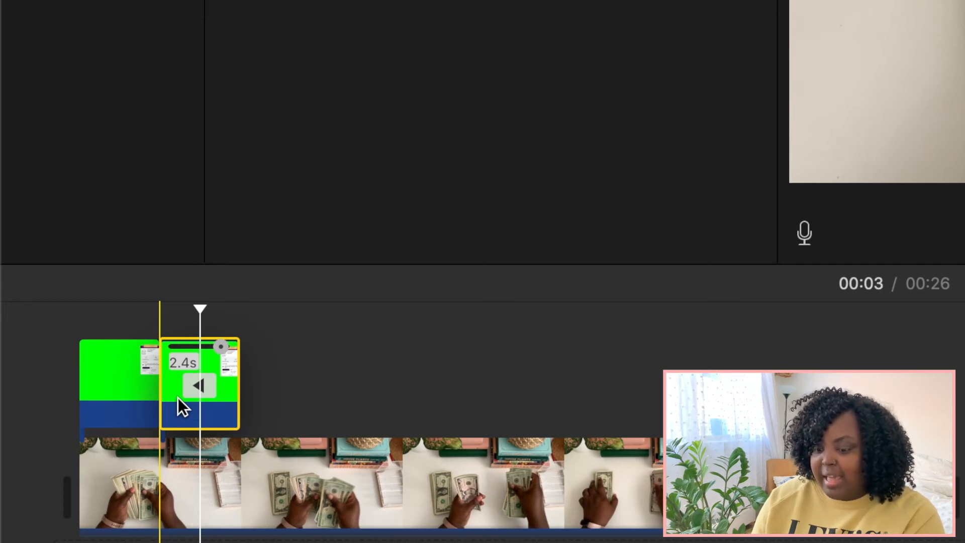
drag(171, 397, 164, 397)
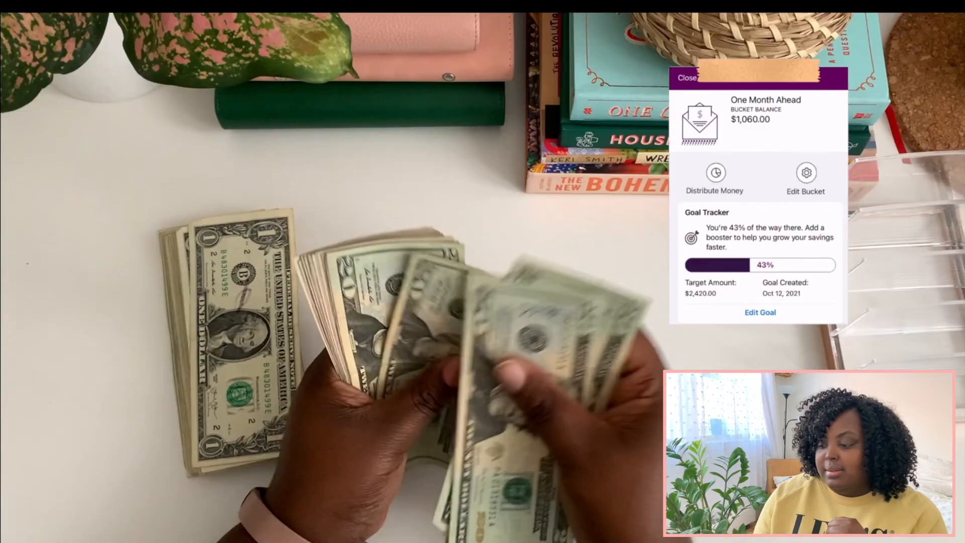
Step: Play the joined overlays from the start of the movie in full screen, and return to the editor
mouse_move(473, 502)
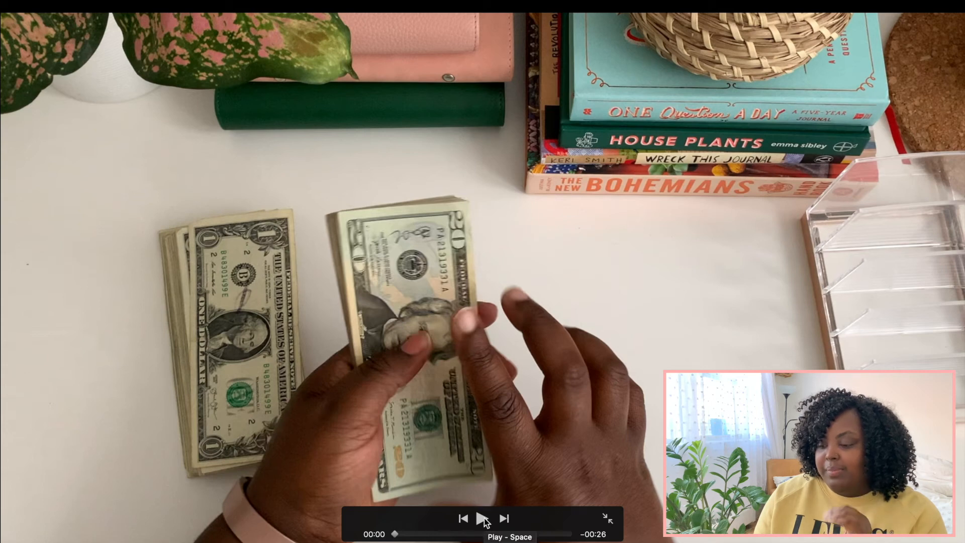
click(481, 518)
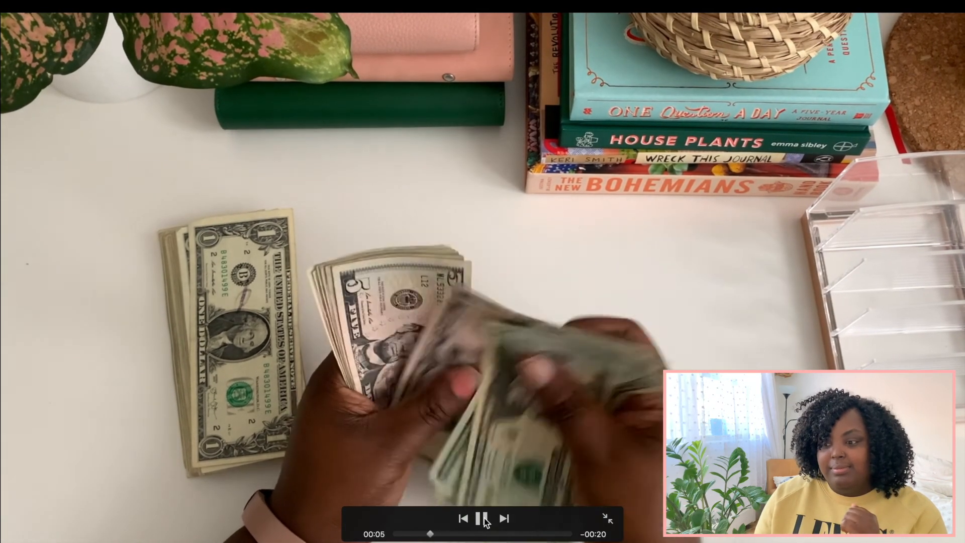
click(484, 521)
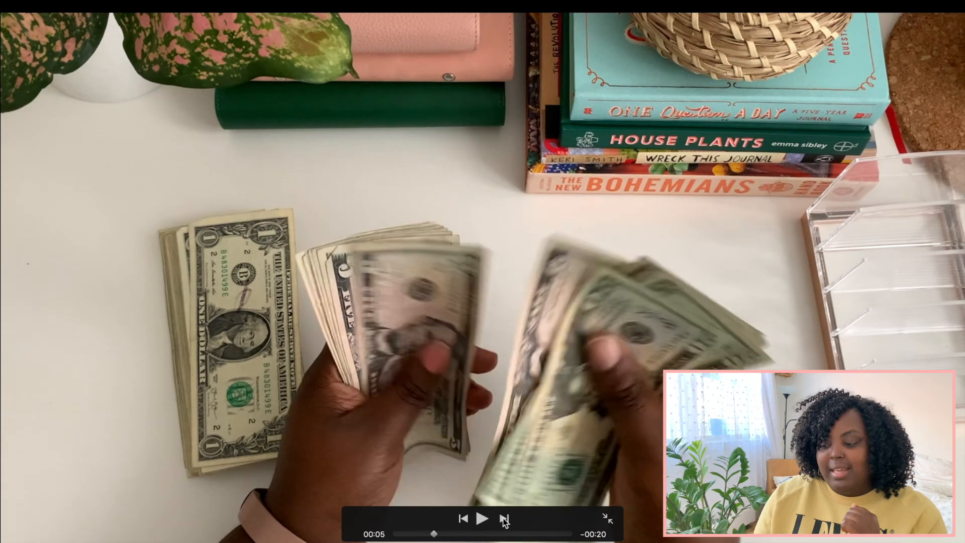
click(610, 518)
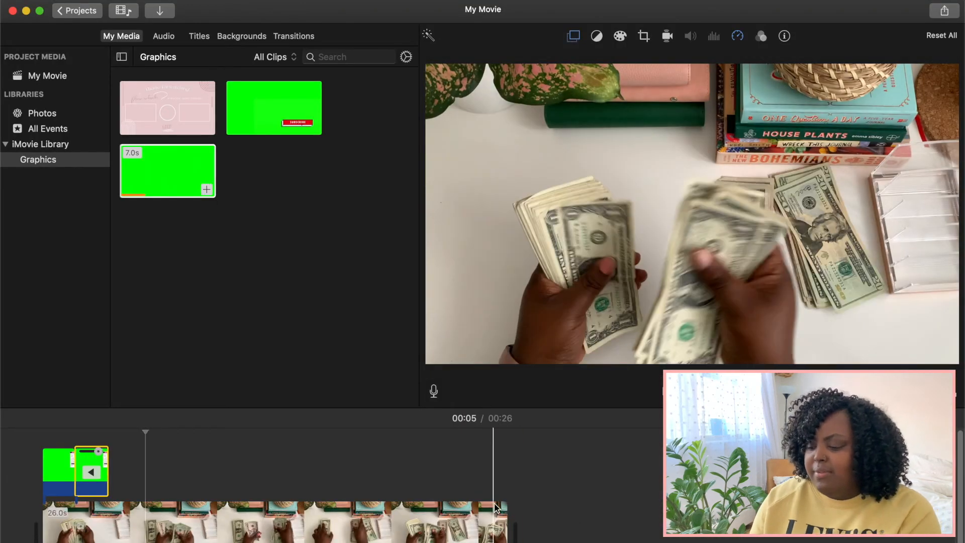
Step: Extend the end of the main video clip to about 1.5 minutes
drag(506, 518, 958, 522)
scroll(444, 523, right, 10)
drag(539, 532, 757, 538)
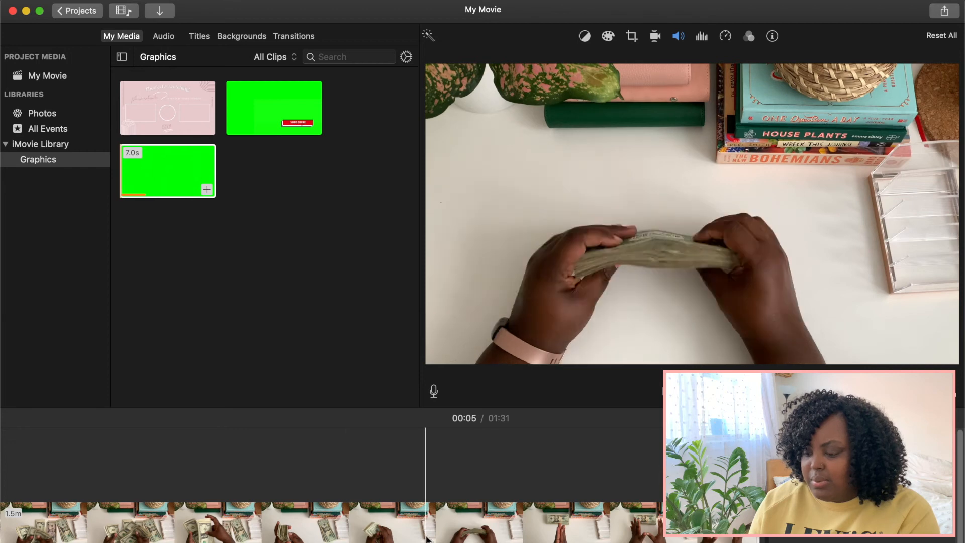
Step: Split the main video at 01:04 and delete the part before the split
click(282, 527)
right_click(281, 526)
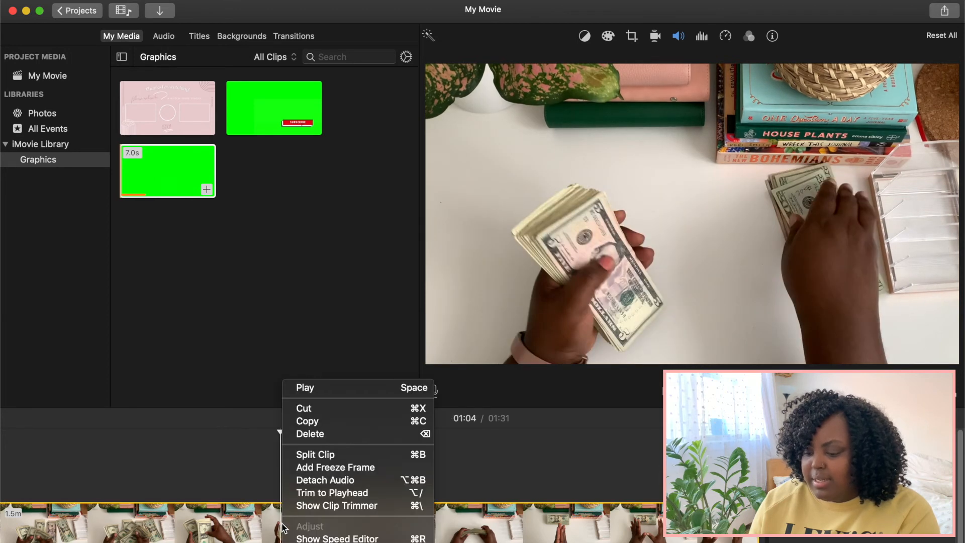
click(325, 456)
key(Delete)
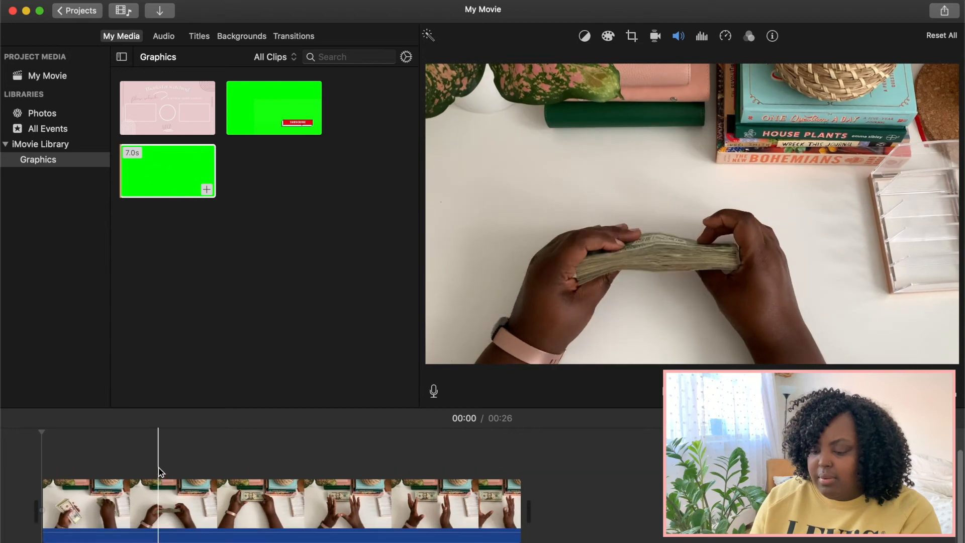
Step: Set the remaining main video clip to play in reverse
click(205, 500)
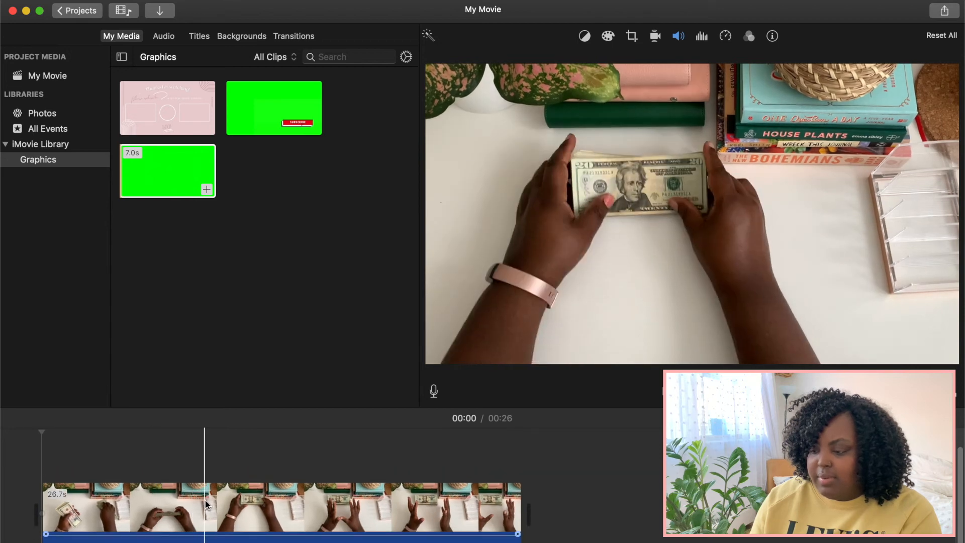
click(678, 37)
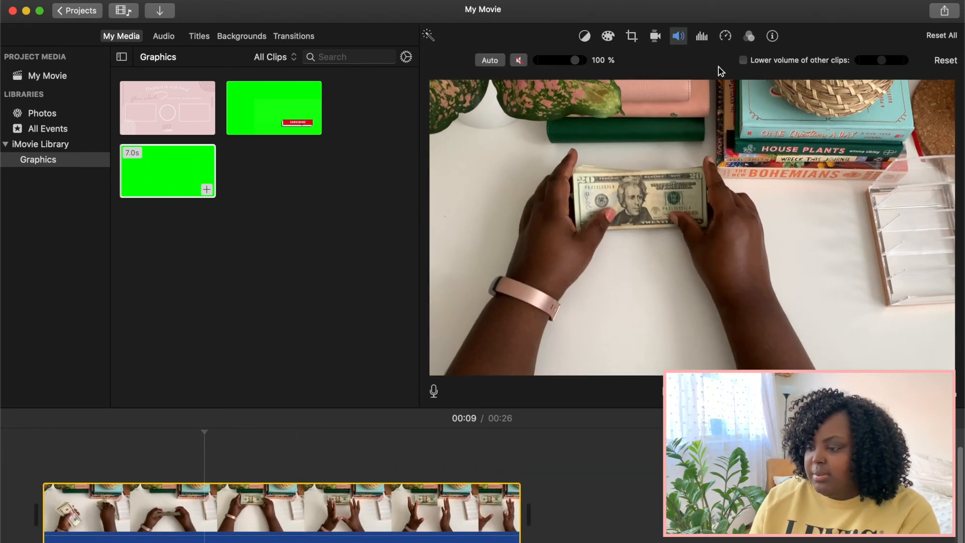
click(725, 36)
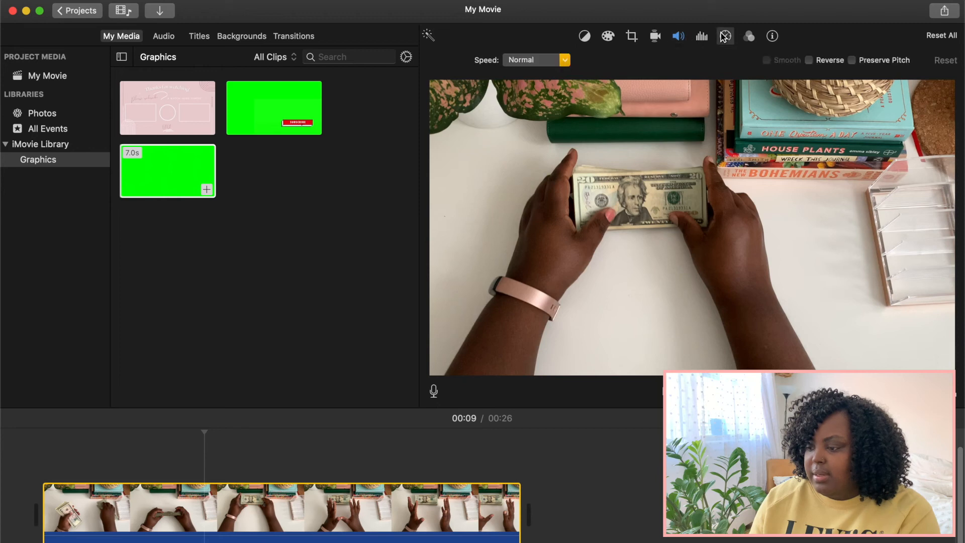
click(808, 61)
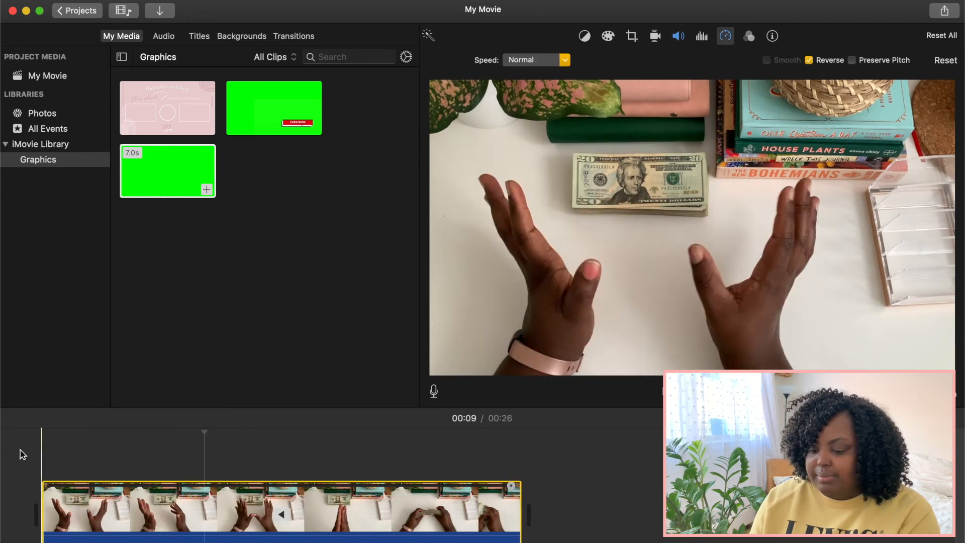
Step: Unmute the reversed main clip and play it in full screen
right_click(141, 515)
click(105, 511)
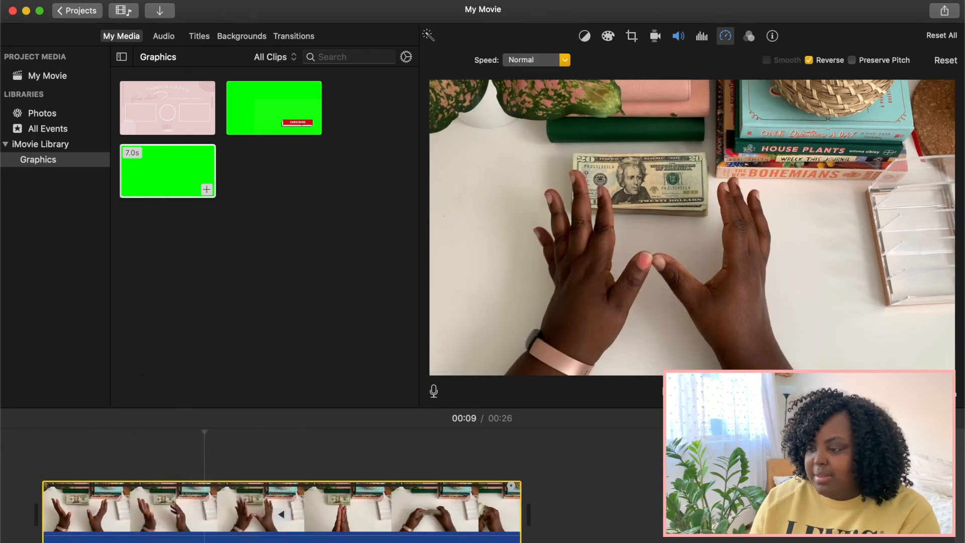
click(678, 35)
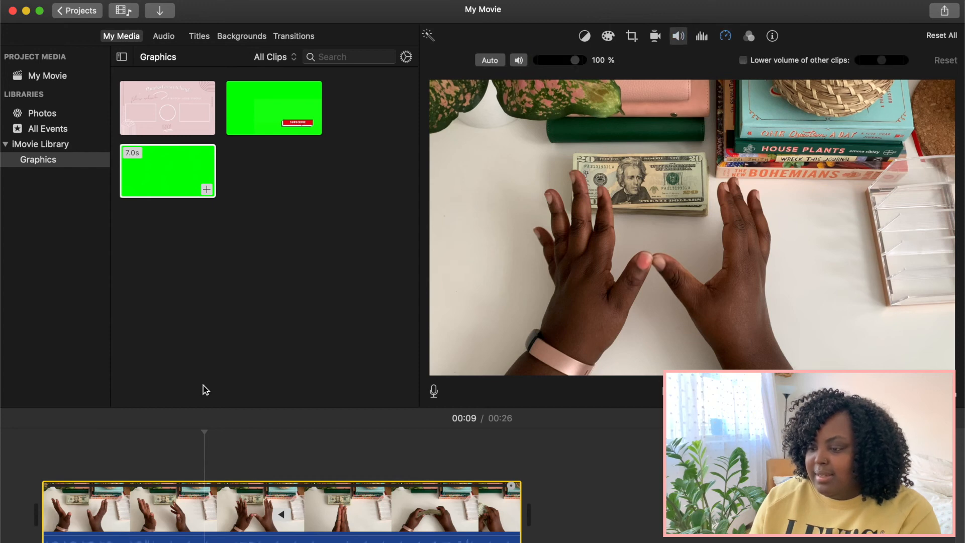
click(951, 391)
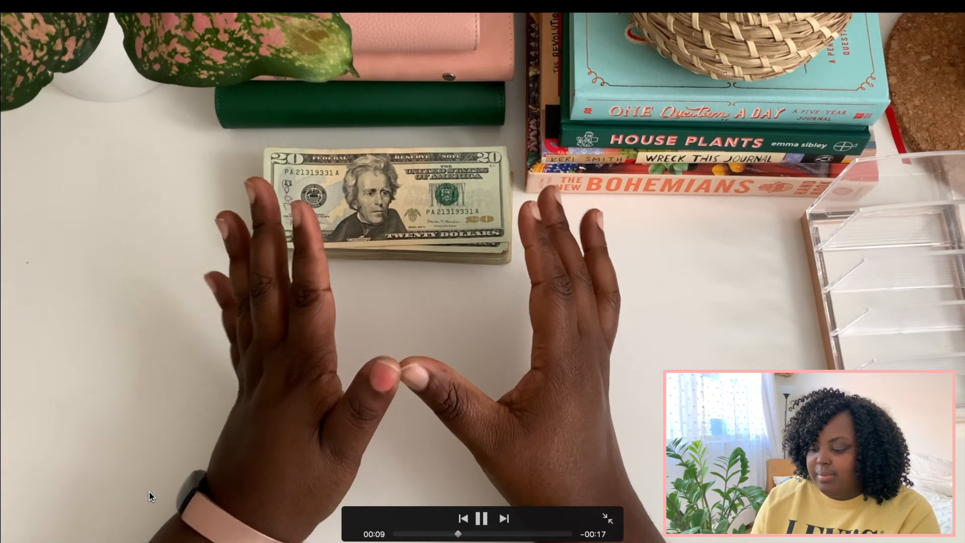